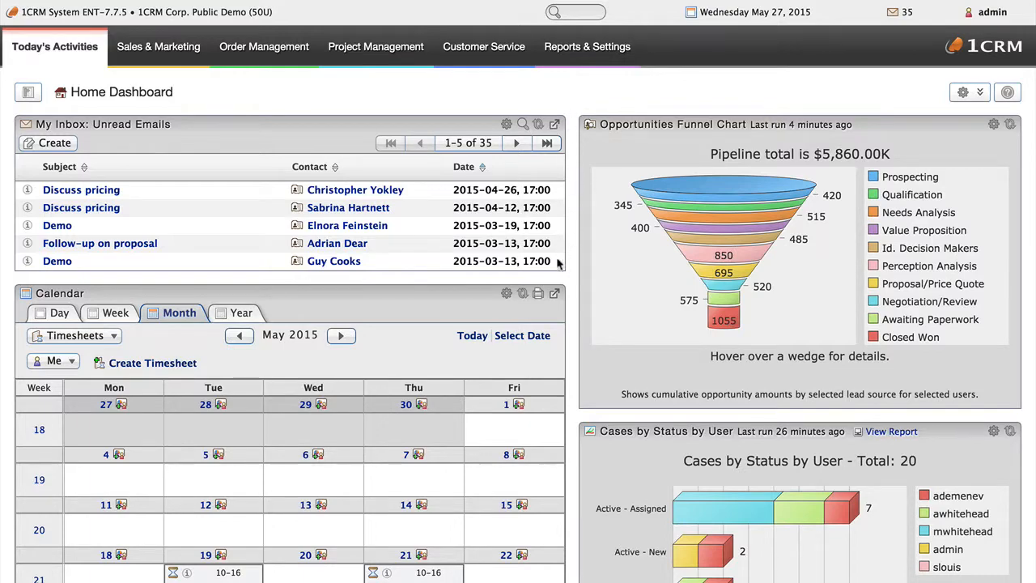
# Open the full calendar from the dashboard with timesheets displayed and switch it to the weekly view.
pyautogui.click(555, 294)
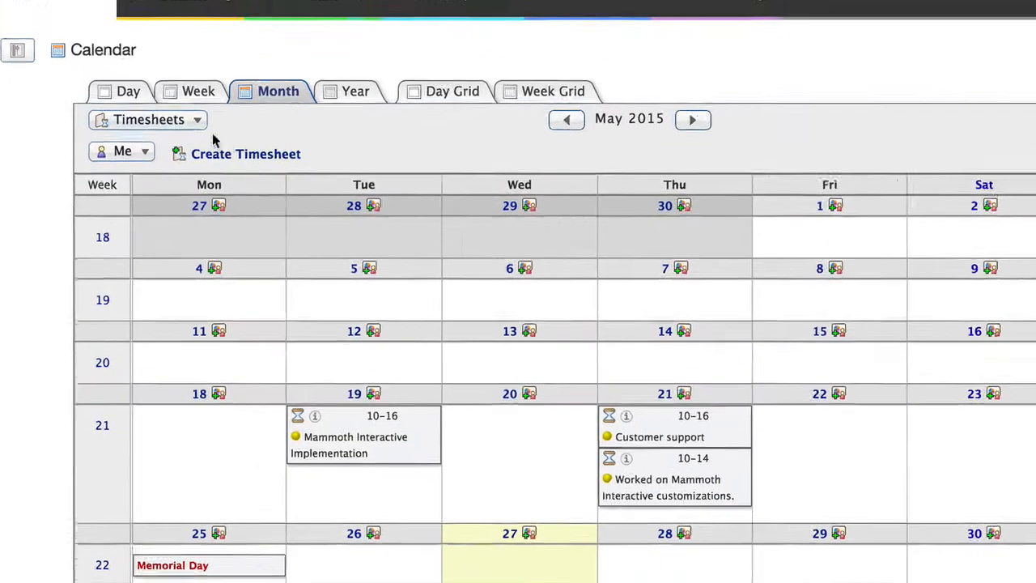
pyautogui.click(179, 145)
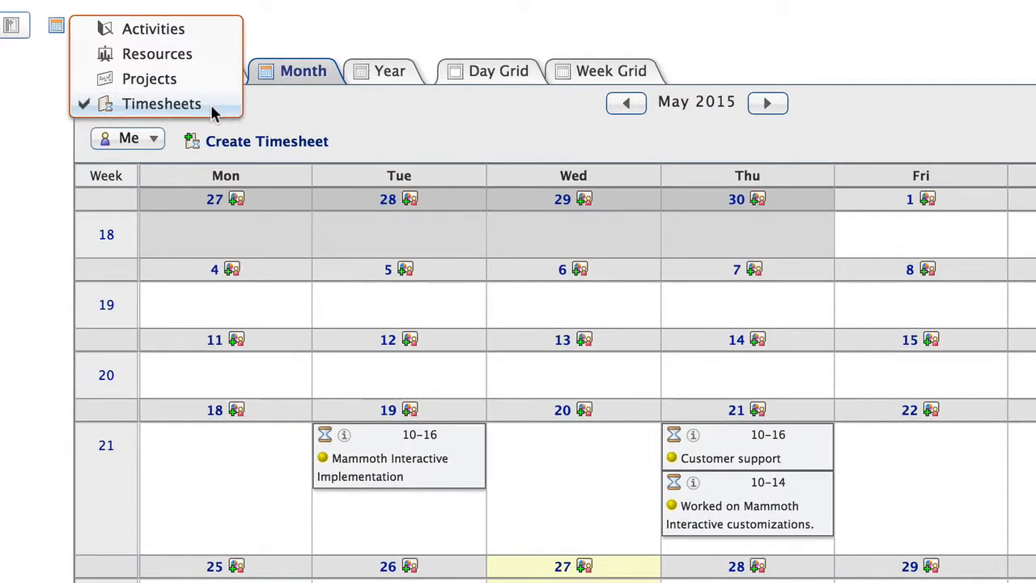
pyautogui.click(306, 109)
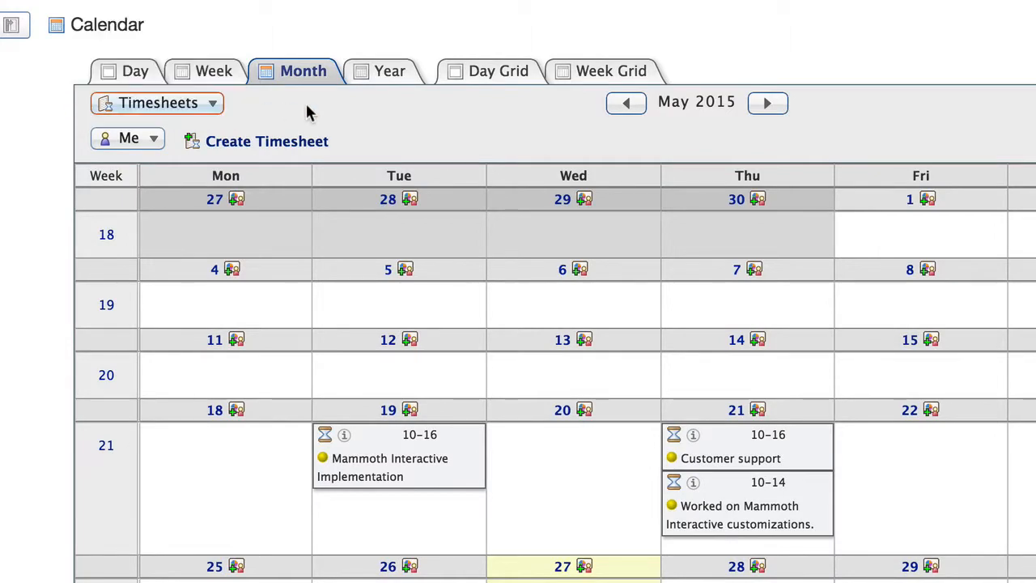
pyautogui.click(207, 71)
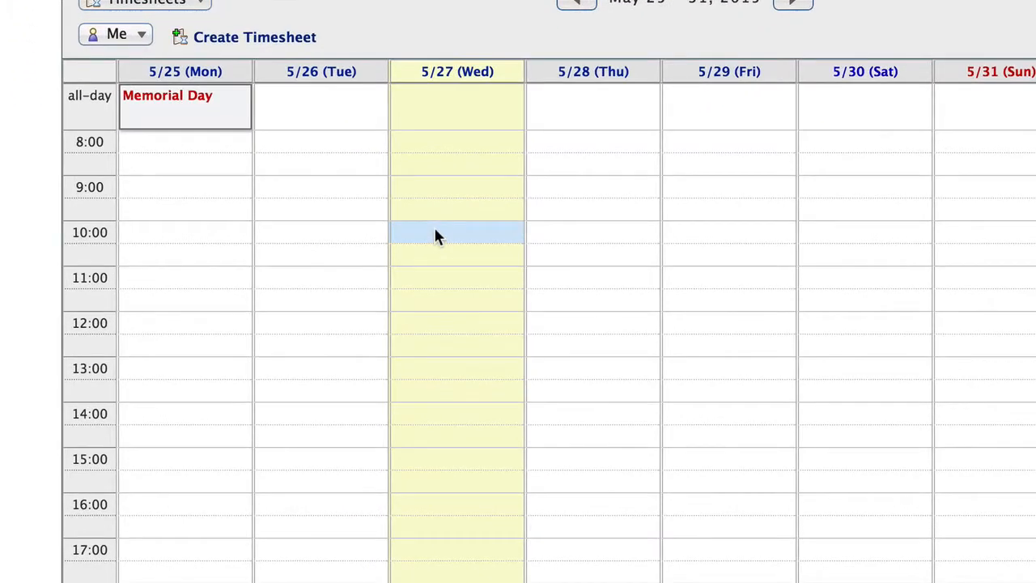
# Start a time booking on Wednesday 5/27 from 10:00 to 13:00, with category Billed Contract Work and summary Customization.
pyautogui.moveTo(435, 236); pyautogui.dragTo(429, 347)
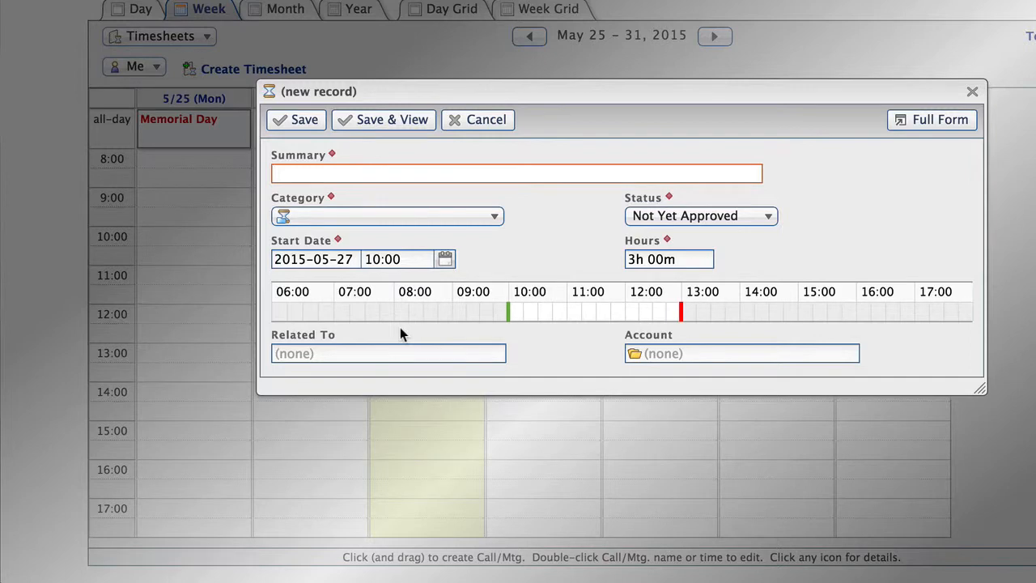
pyautogui.click(478, 221)
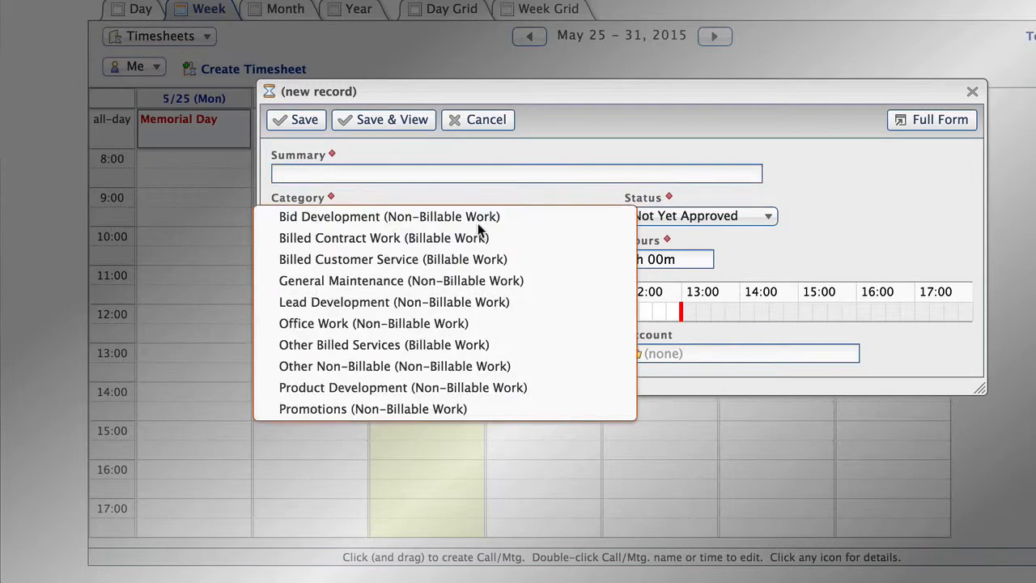
pyautogui.click(478, 239)
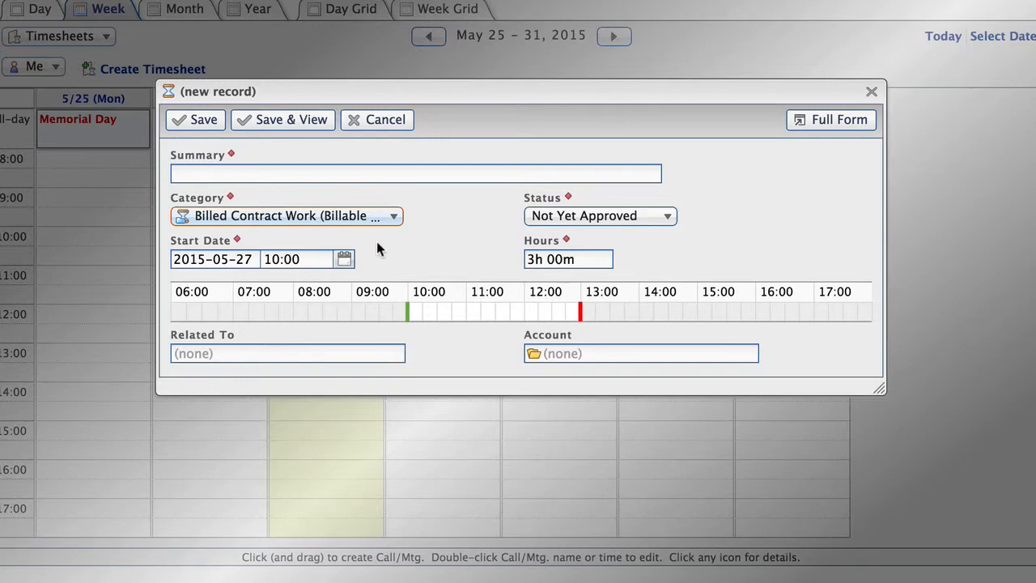
pyautogui.click(411, 171)
pyautogui.write('C')
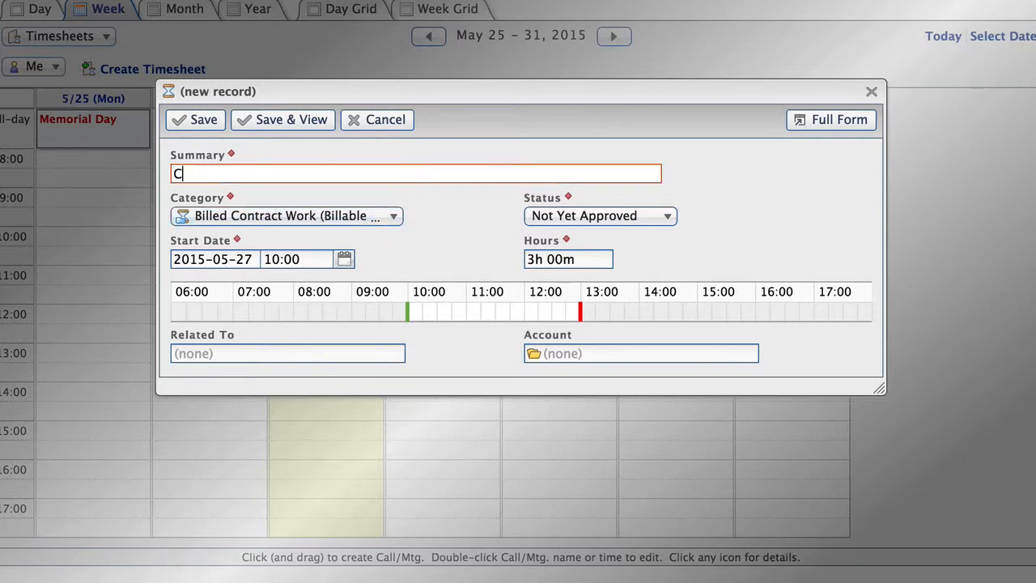
pyautogui.write('ustomization')
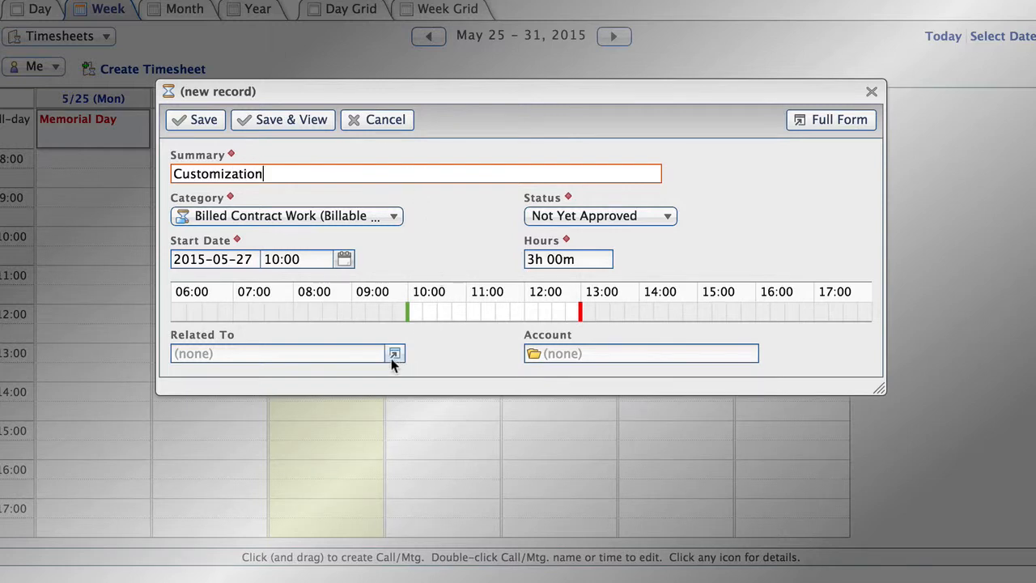
# Relate the booking to case 3, Need assistance with large customization, and set its status to Submitted.
pyautogui.click(395, 357)
pyautogui.click(395, 356)
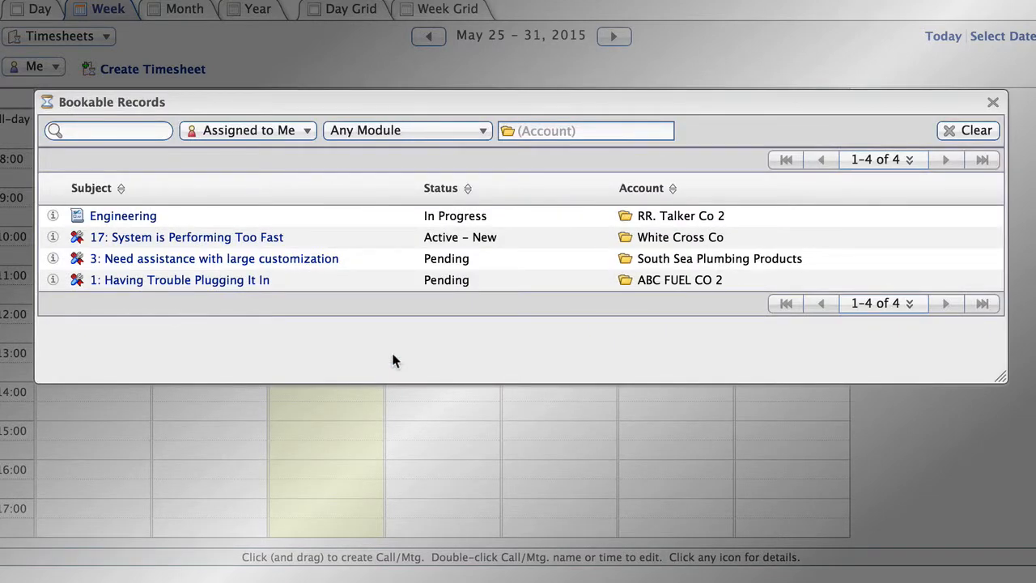
pyautogui.click(293, 259)
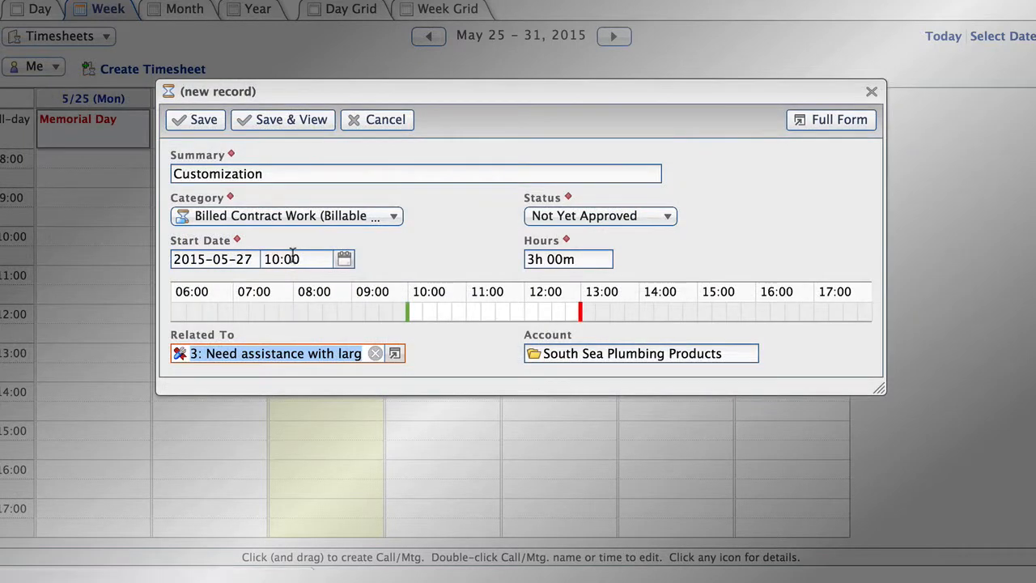
pyautogui.click(461, 352)
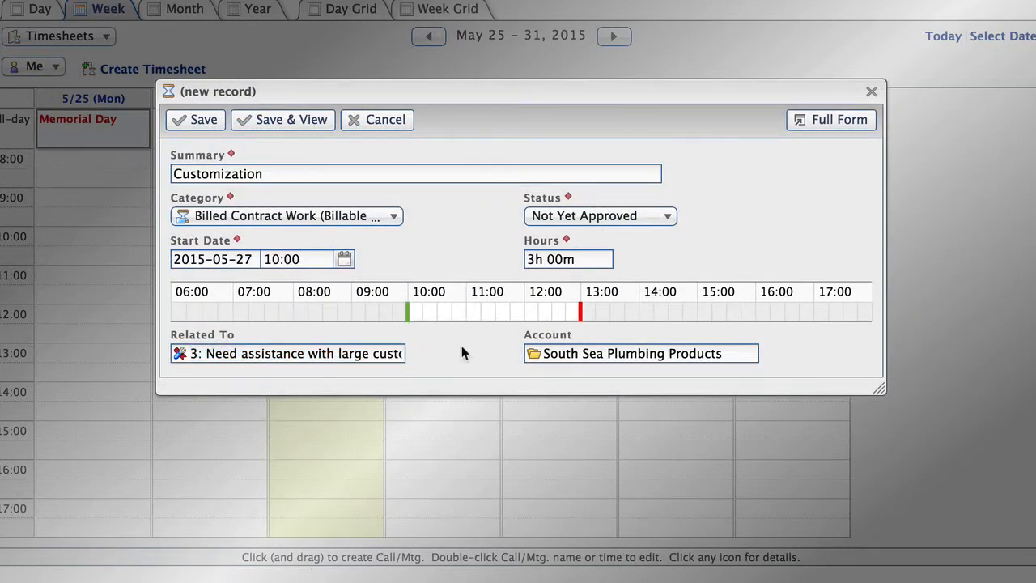
pyautogui.click(597, 215)
pyautogui.click(599, 241)
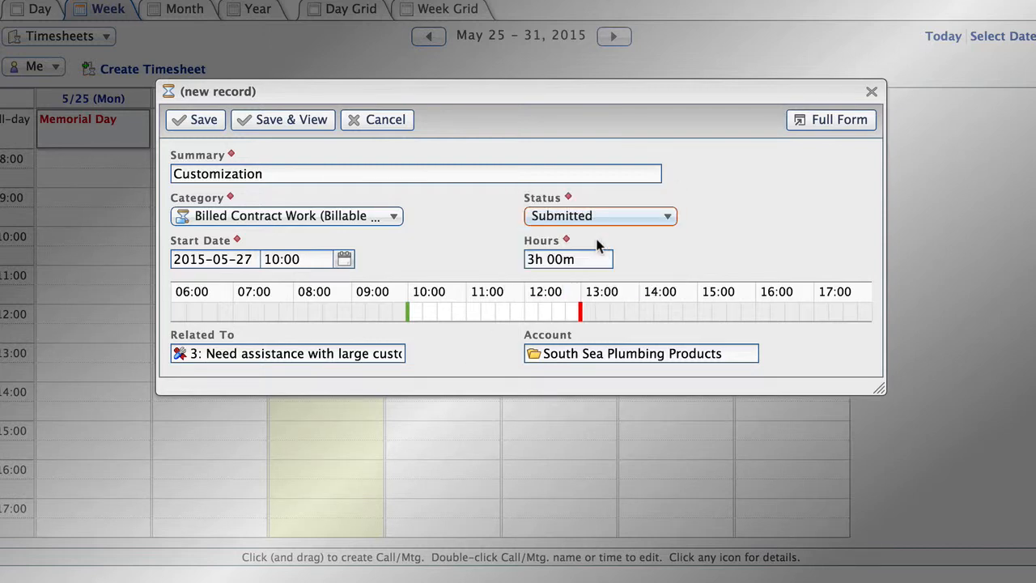
pyautogui.click(474, 248)
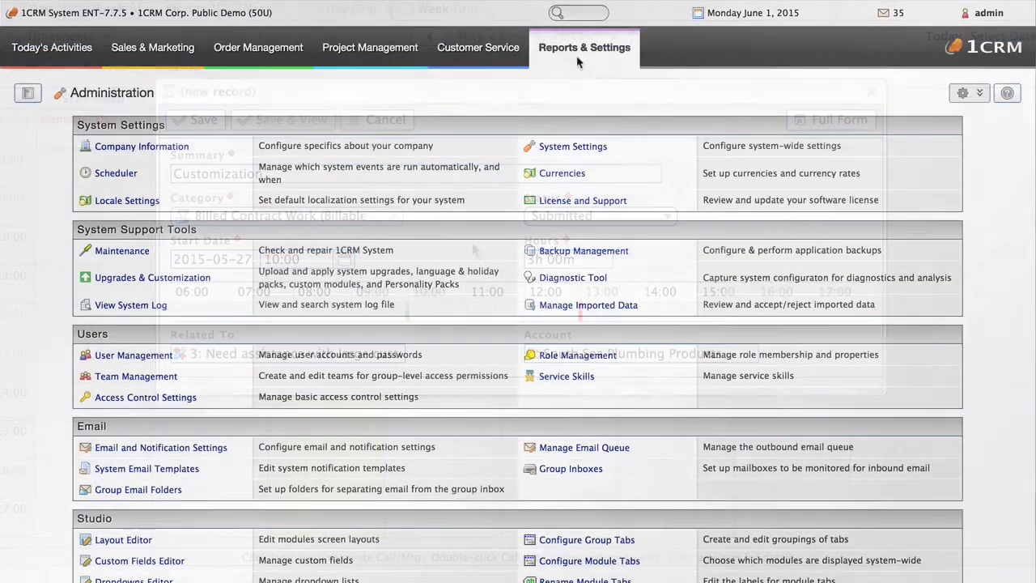
# In the administration's Company Information settings, enable approval of booked hours on cases and on projects.
pyautogui.moveTo(576, 51)
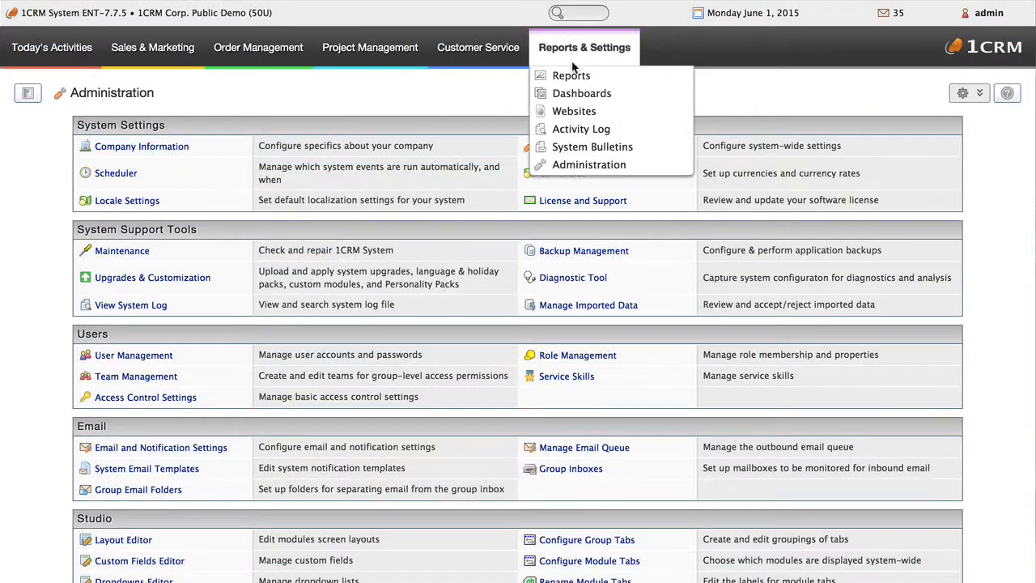
pyautogui.click(164, 155)
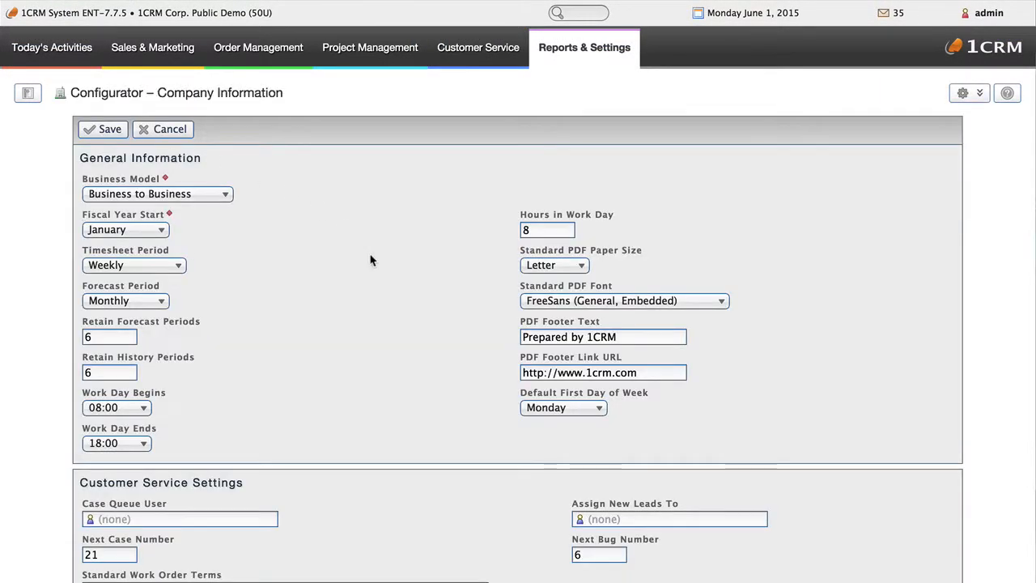
pyautogui.scroll(-5, 371, 260)
pyautogui.scroll(-7, 371, 259)
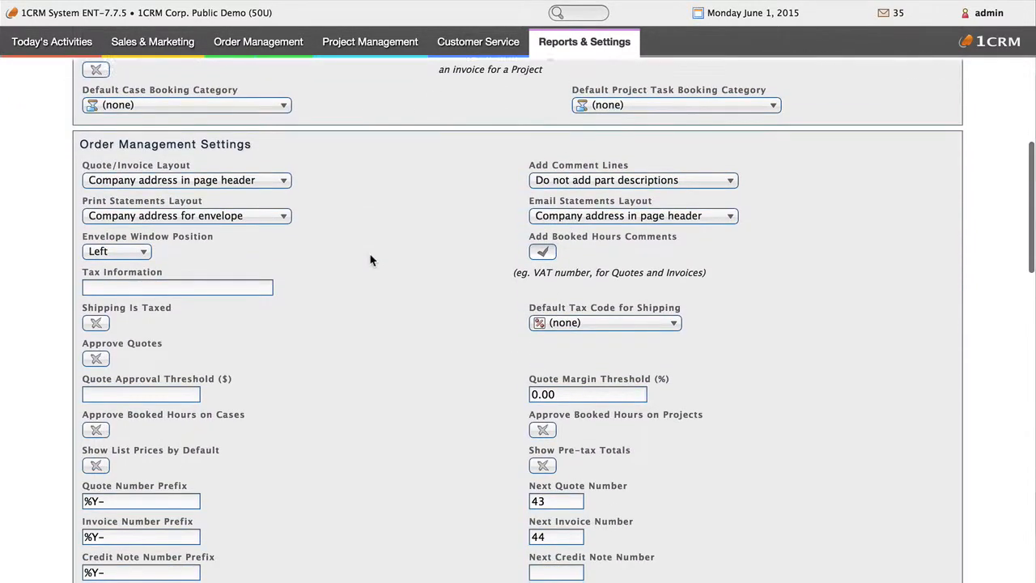
pyautogui.scroll(-2, 371, 260)
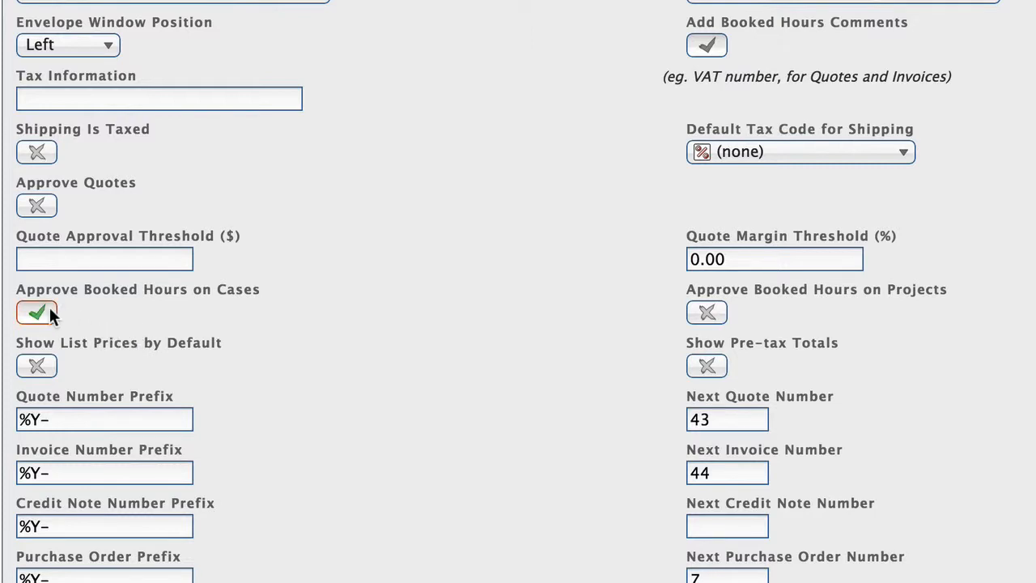
pyautogui.click(49, 309)
pyautogui.click(709, 313)
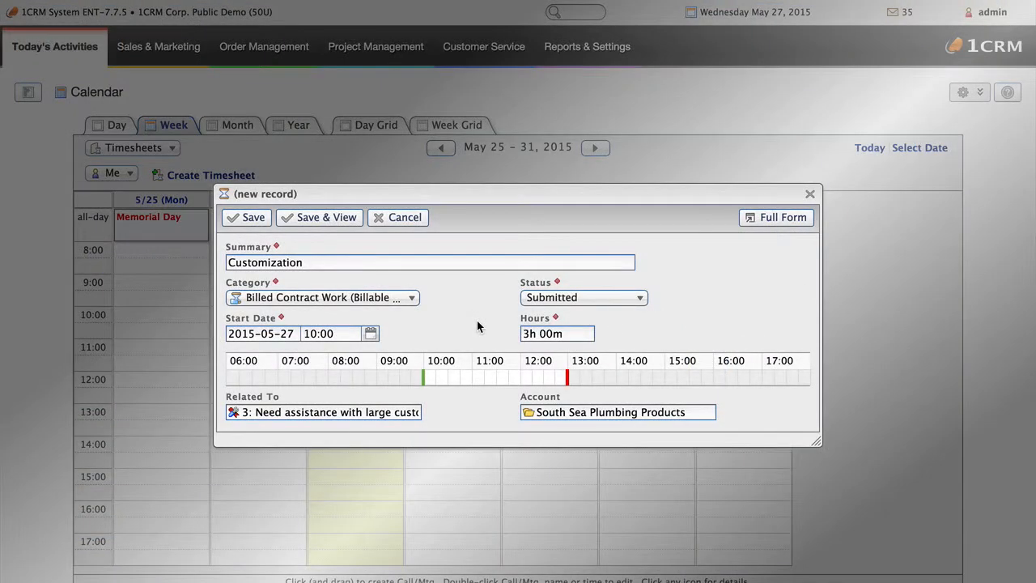
# Save the new Customization time booking in the calendar.
pyautogui.click(250, 220)
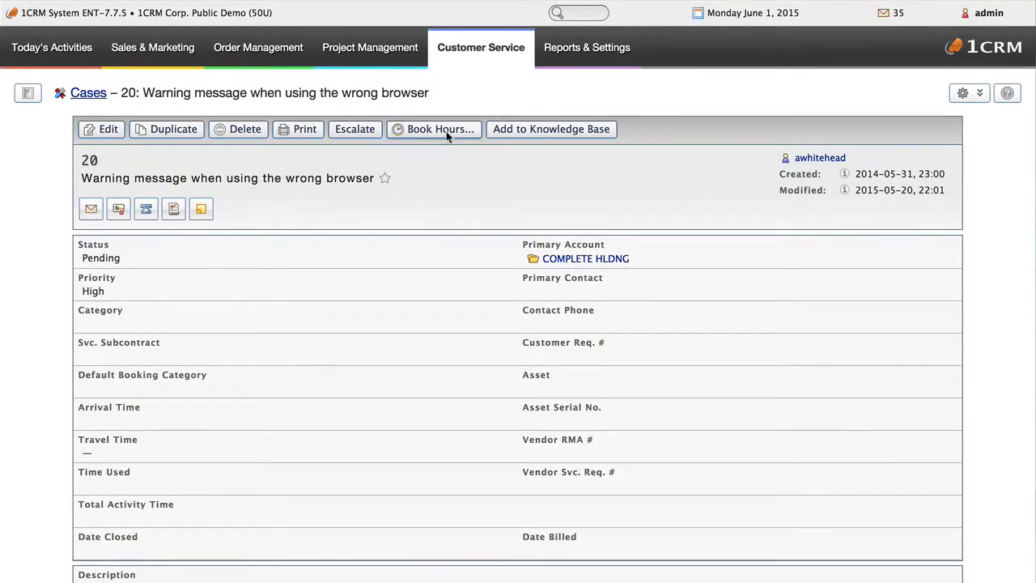
# Open the Customization task of the project Contract with A.G. Parr PLC and examine its booked hours.
pyautogui.moveTo(401, 54)
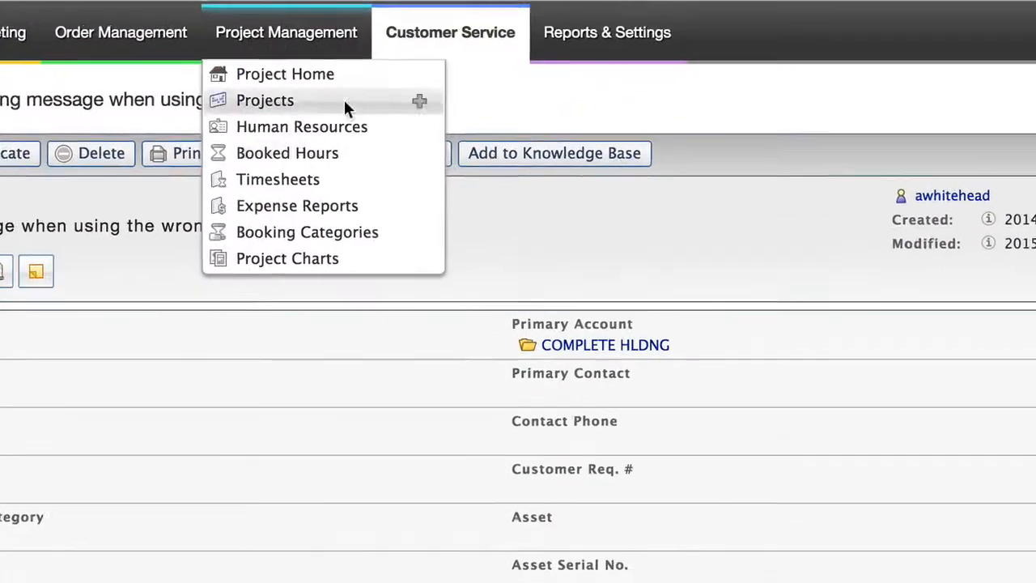
pyautogui.moveTo(459, 131)
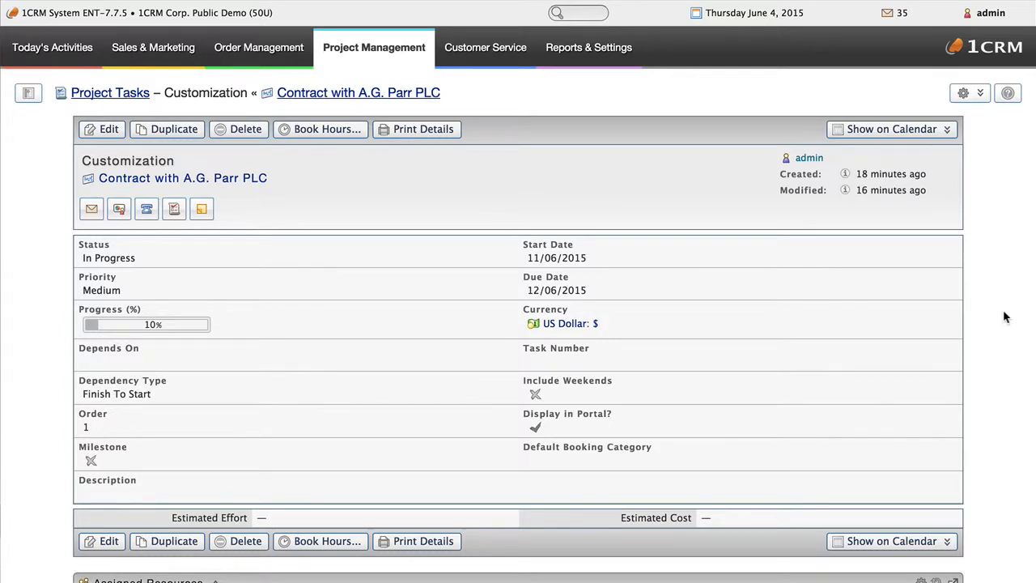
pyautogui.scroll(-5, 1004, 317)
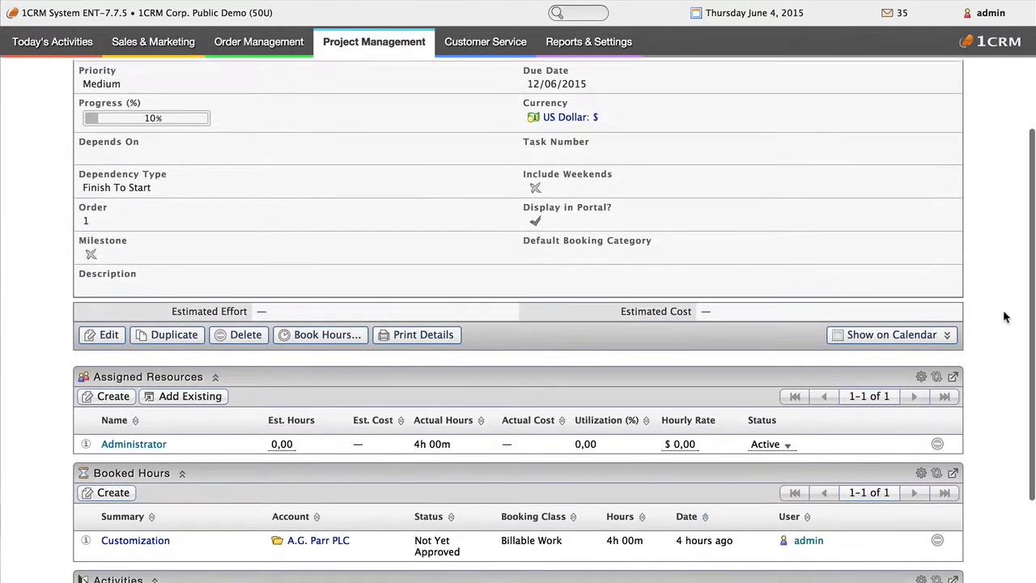
pyautogui.scroll(-1, 1004, 318)
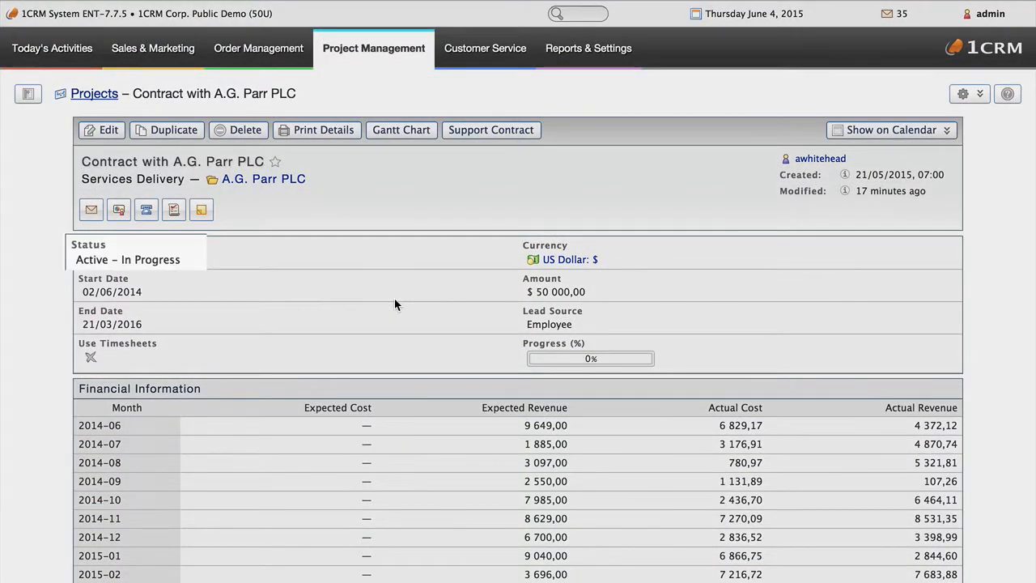
pyautogui.scroll(-10, 395, 304)
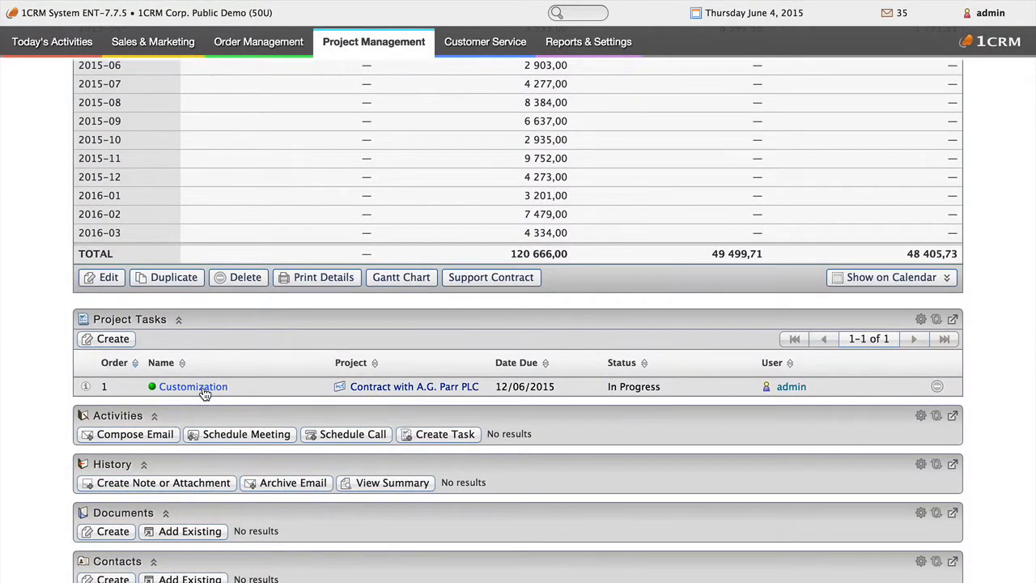
pyautogui.click(204, 389)
pyautogui.scroll(-5, 205, 394)
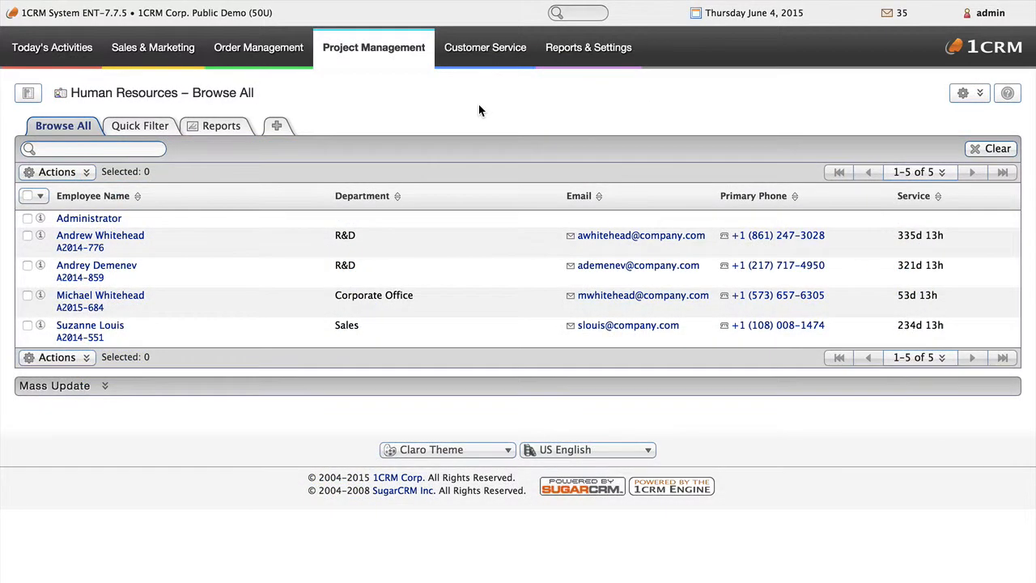
# View the Administrator's Human Resources record, and set the billing rate of the Customization booked hours to 800.
pyautogui.click(108, 220)
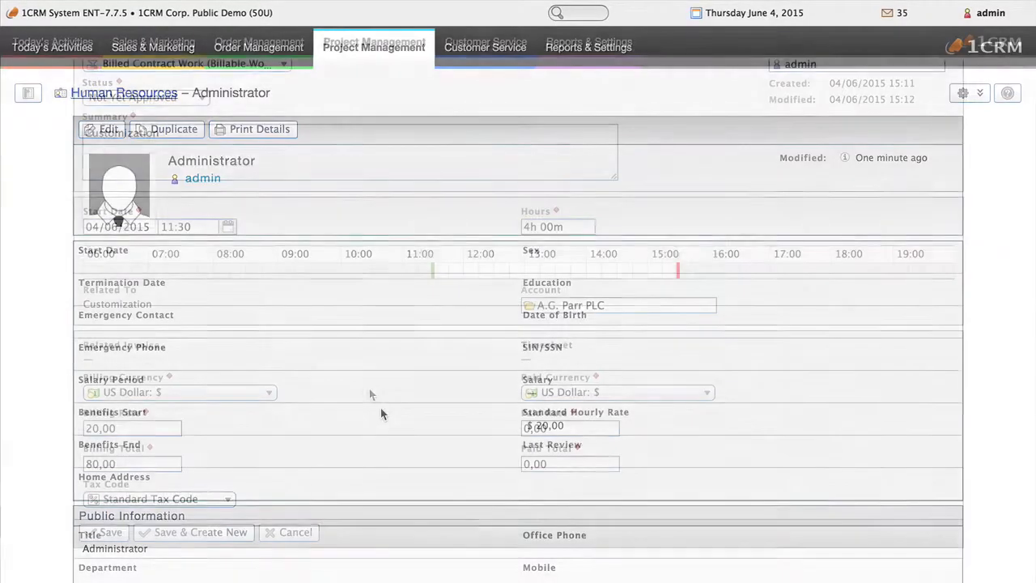
pyautogui.doubleClick(104, 428)
pyautogui.write('800')
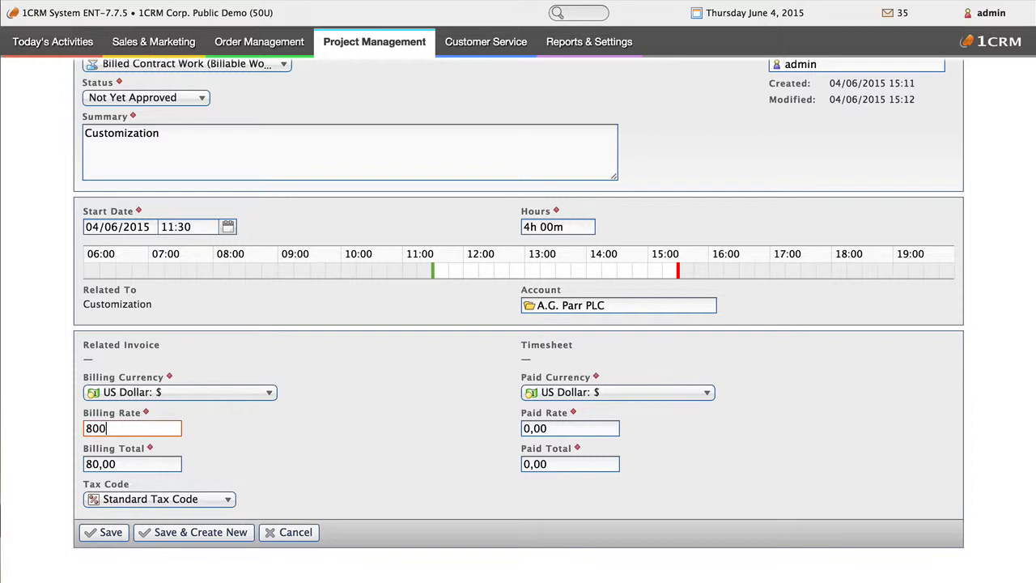
pyautogui.click(244, 471)
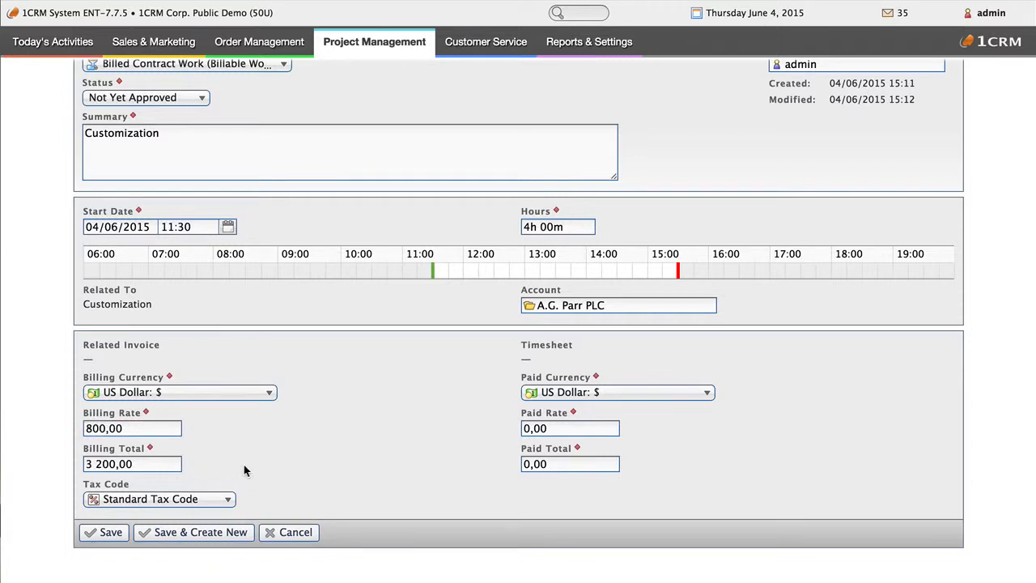
# Choose Billed Contract Work (Billable Work) as the category of the Customization booked hours.
pyautogui.scroll(3, 243, 465)
pyautogui.click(271, 174)
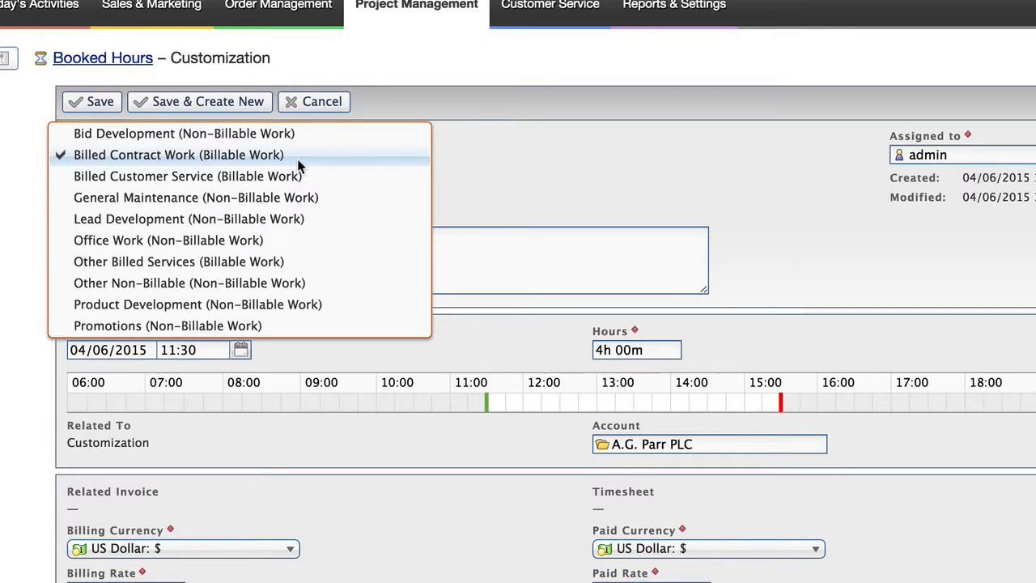
pyautogui.click(297, 159)
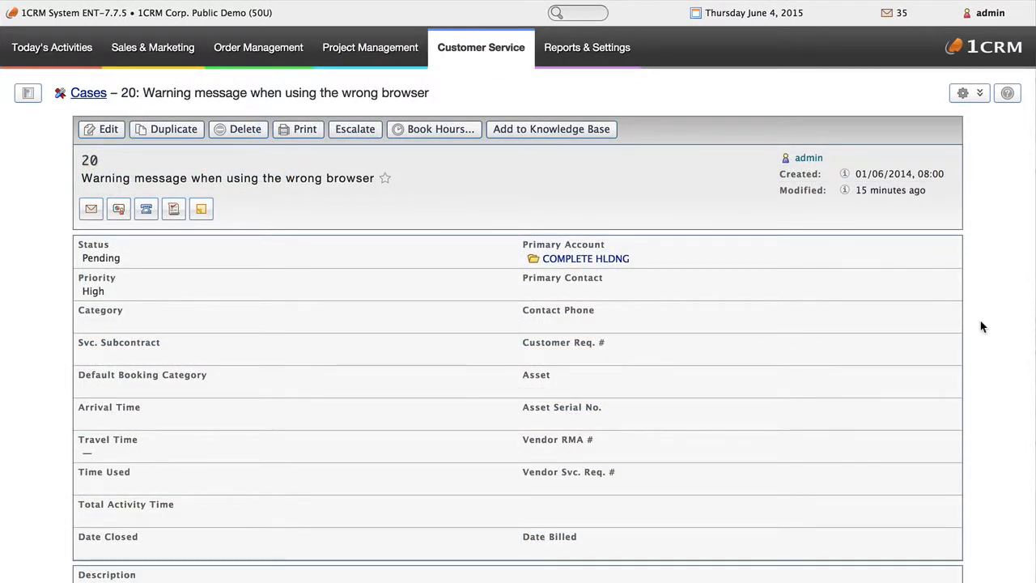
# Start an invoice from case 20, Warning message when using the wrong browser, and skip adding service parts.
pyautogui.scroll(-10, 981, 326)
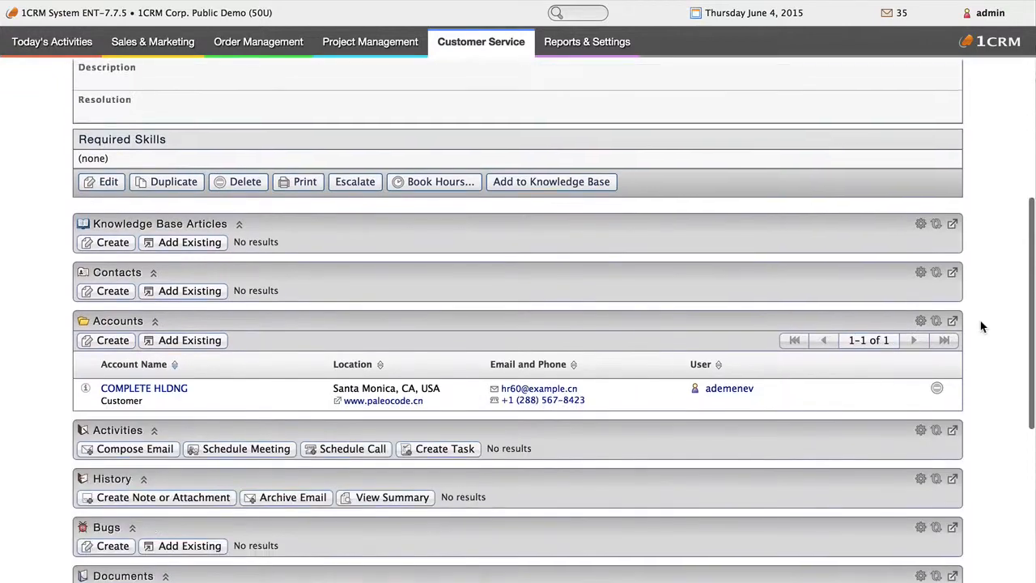
pyautogui.scroll(-5, 981, 326)
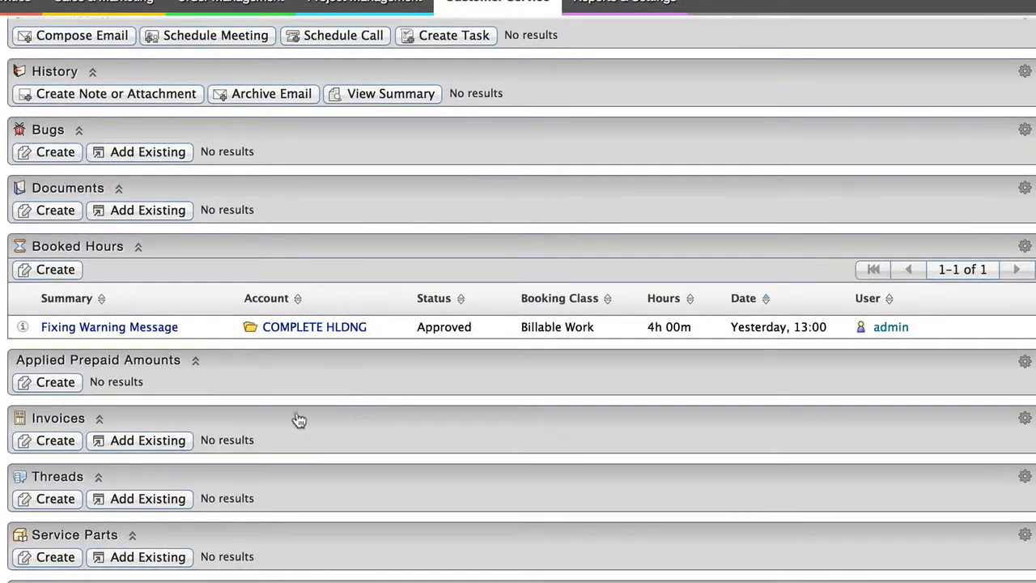
pyautogui.click(55, 441)
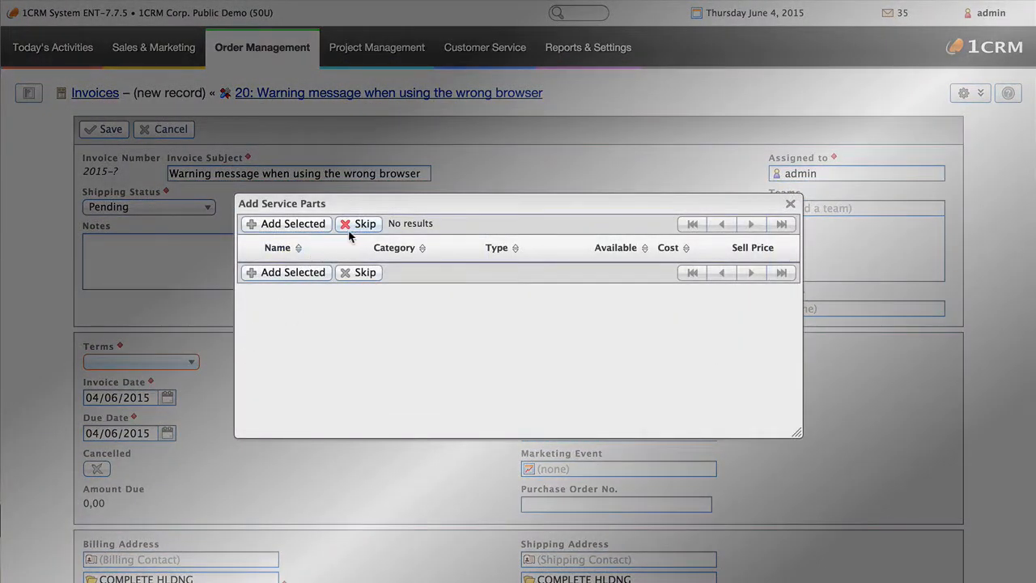
pyautogui.click(357, 224)
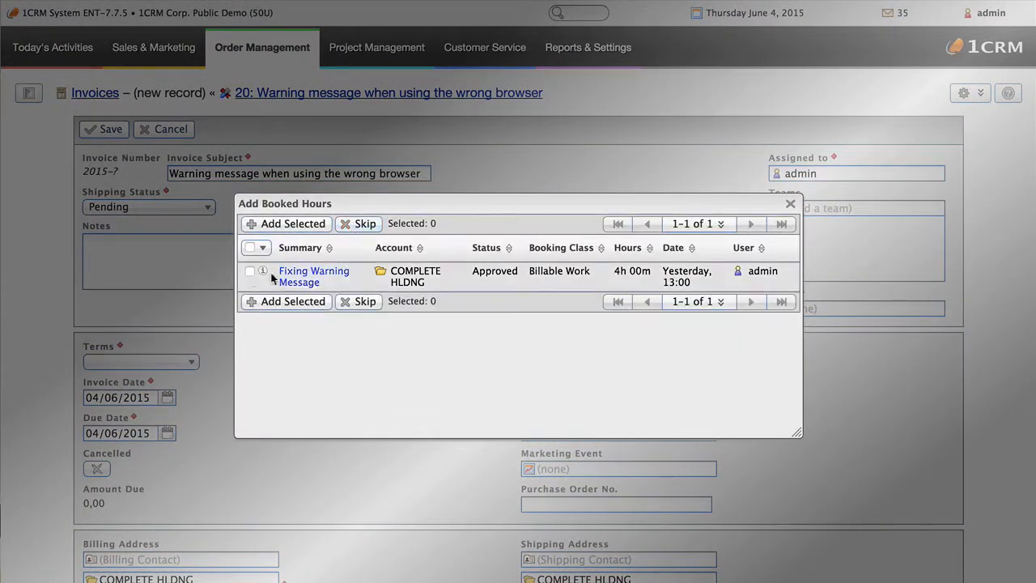
# Add the approved Fixing Warning Message booked hours to the invoice and check the resulting line items.
pyautogui.click(250, 273)
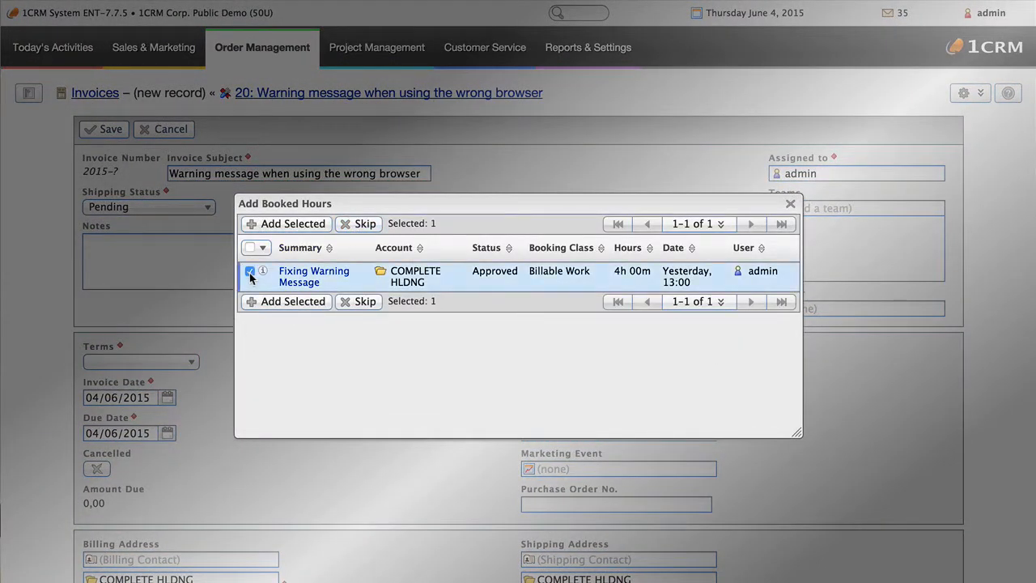
pyautogui.click(282, 301)
pyautogui.scroll(-10, 283, 307)
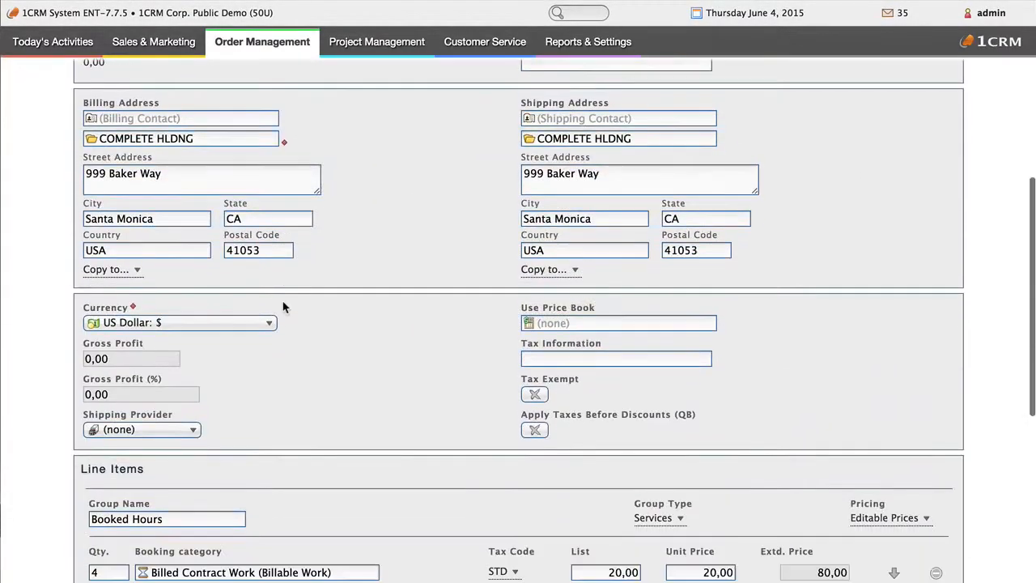
pyautogui.scroll(10, 283, 301)
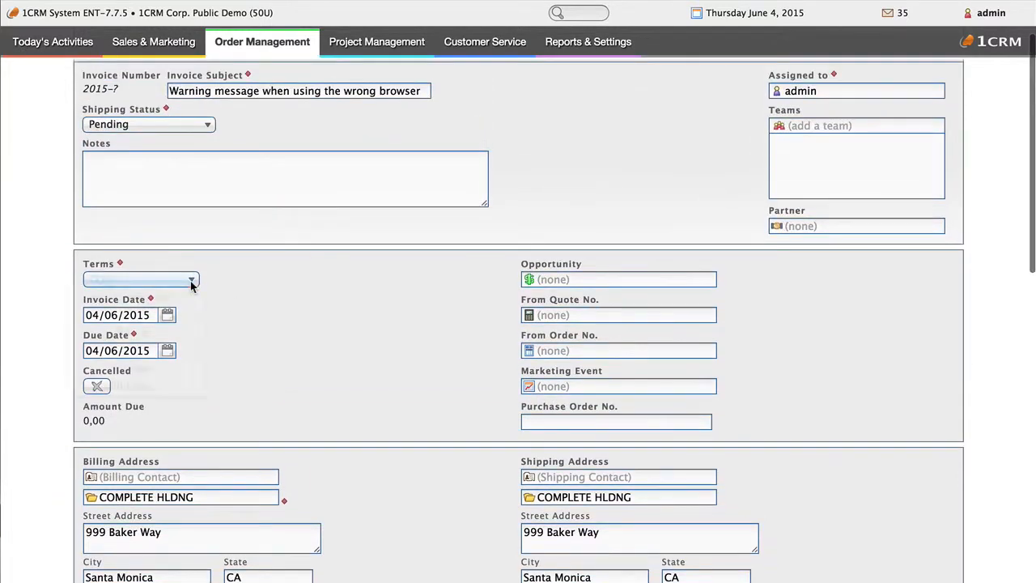
# Set the invoice's payment terms to Net 7 Days and save the invoice.
pyautogui.click(190, 280)
pyautogui.click(172, 319)
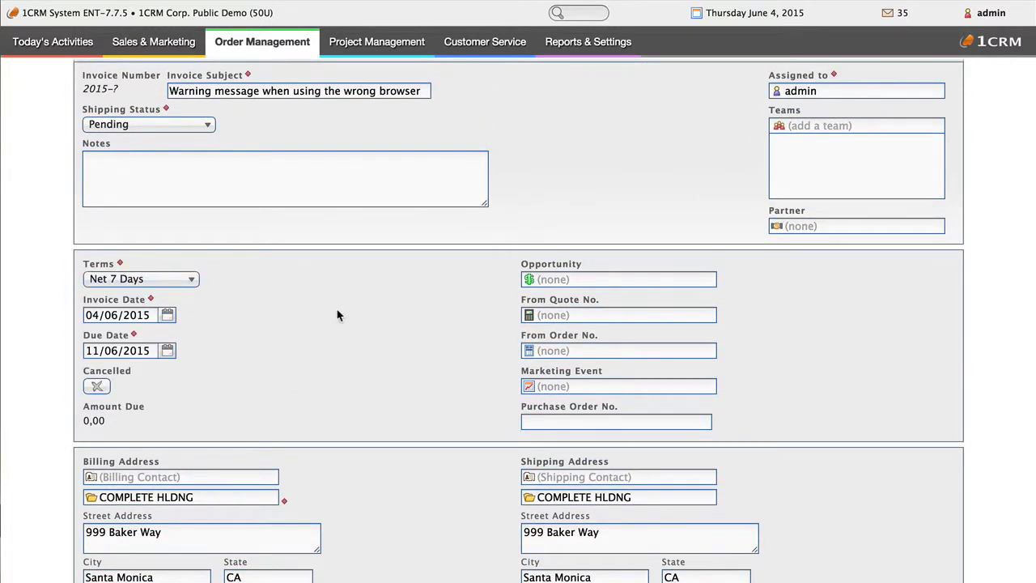
pyautogui.scroll(2, 338, 315)
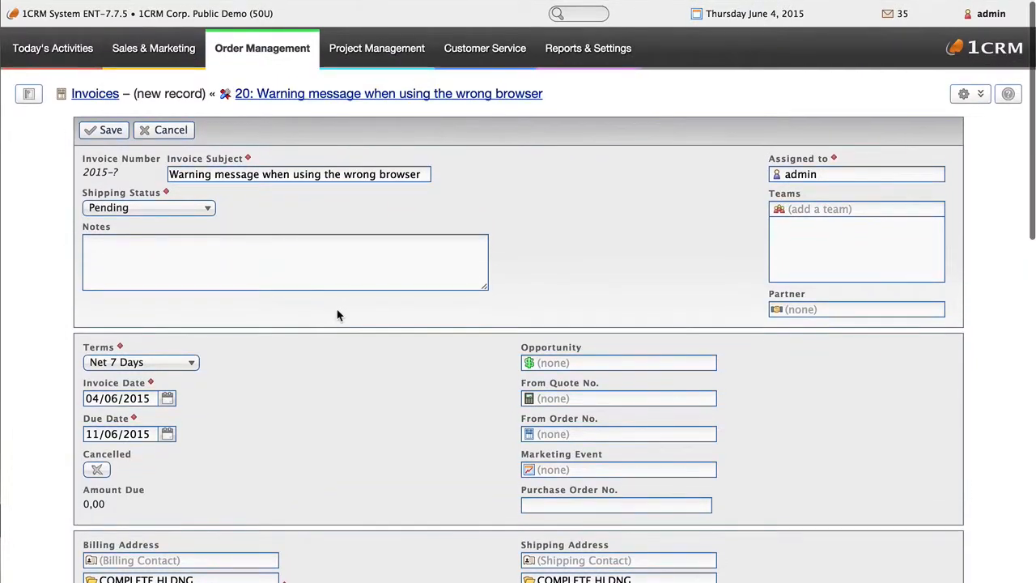
pyautogui.click(118, 137)
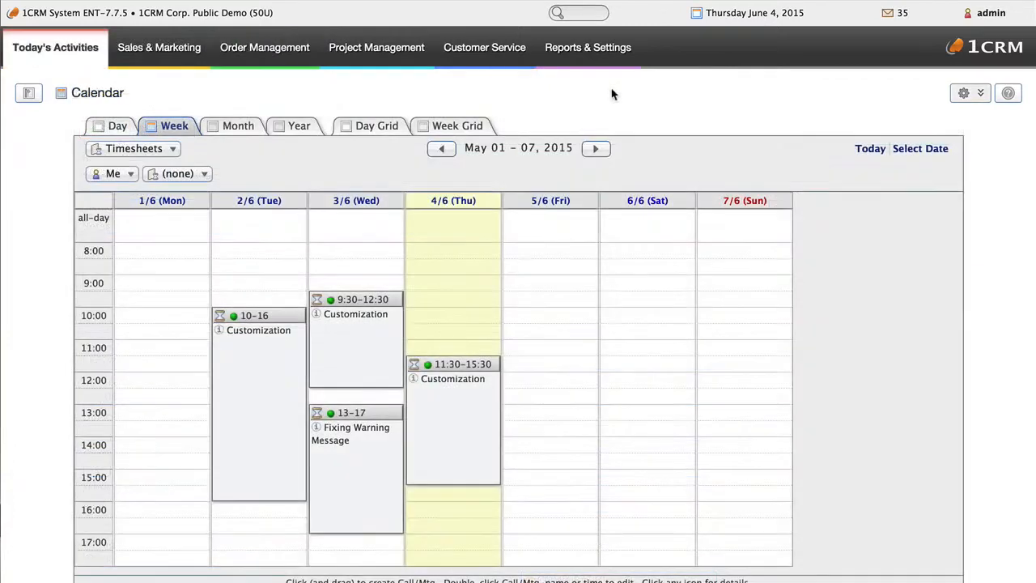
# Set the timesheet period to Monthly in the Company Information settings under Administration.
pyautogui.scroll(-2, 611, 95)
pyautogui.scroll(2, 612, 95)
pyautogui.moveTo(610, 59)
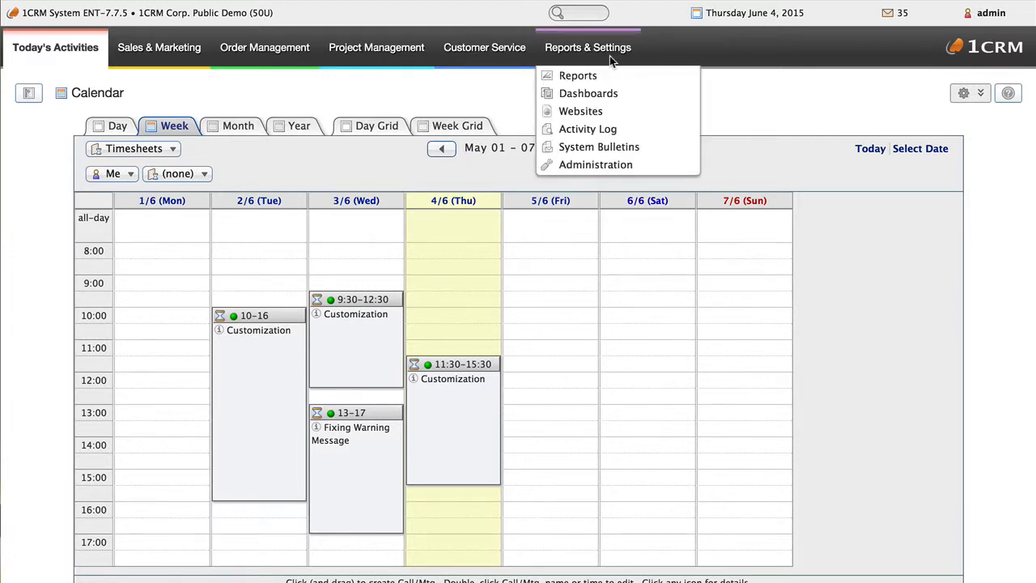
pyautogui.click(610, 161)
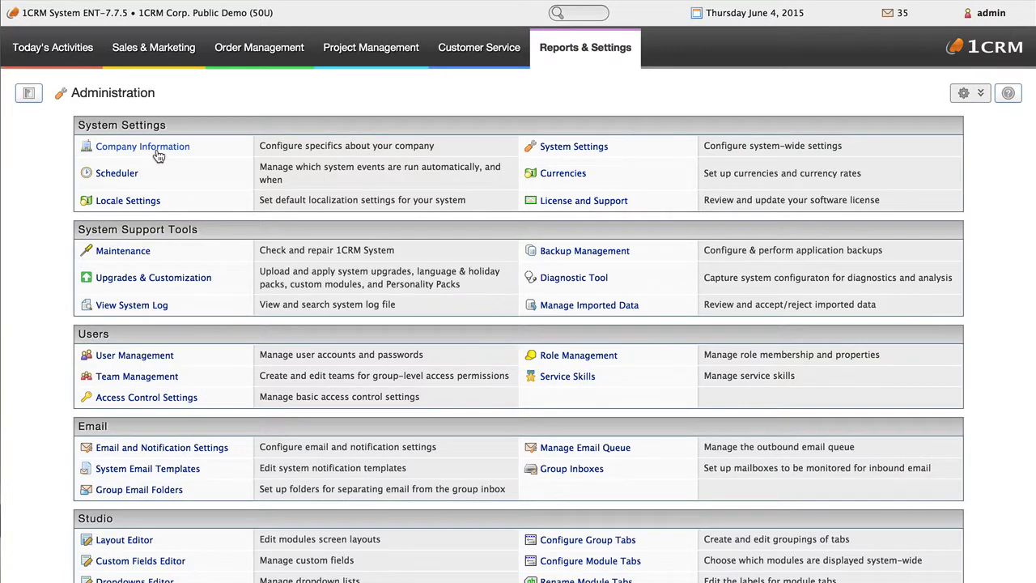
pyautogui.click(159, 156)
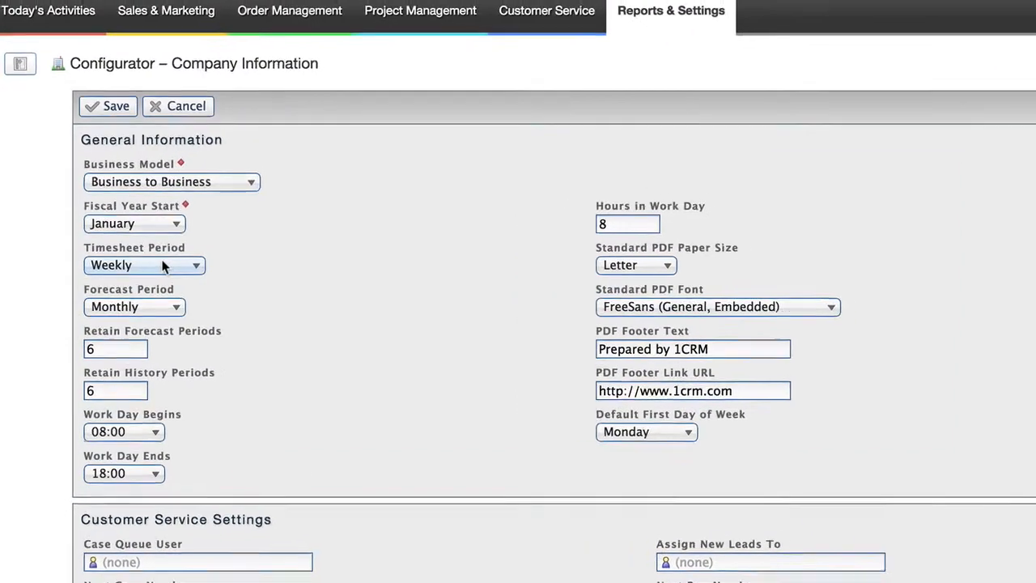
pyautogui.click(154, 264)
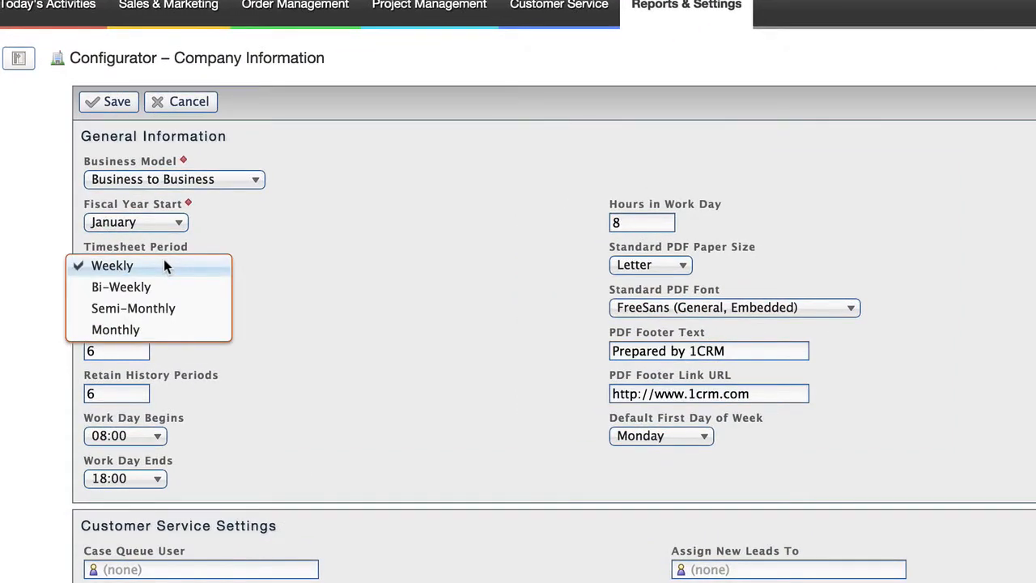
pyautogui.click(158, 329)
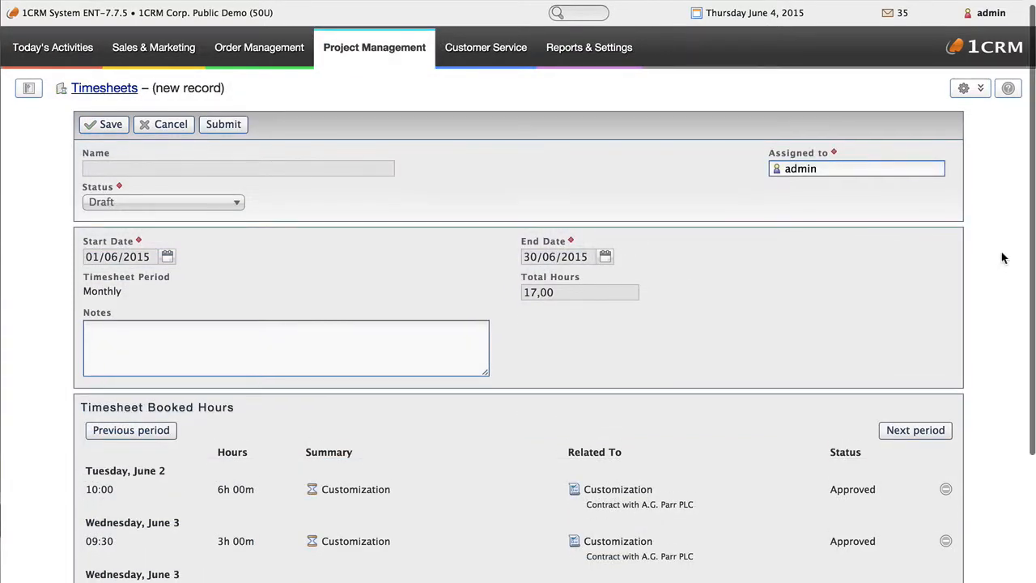
# Examine the booked hours listed in the new monthly timesheet.
pyautogui.scroll(-3, 1003, 258)
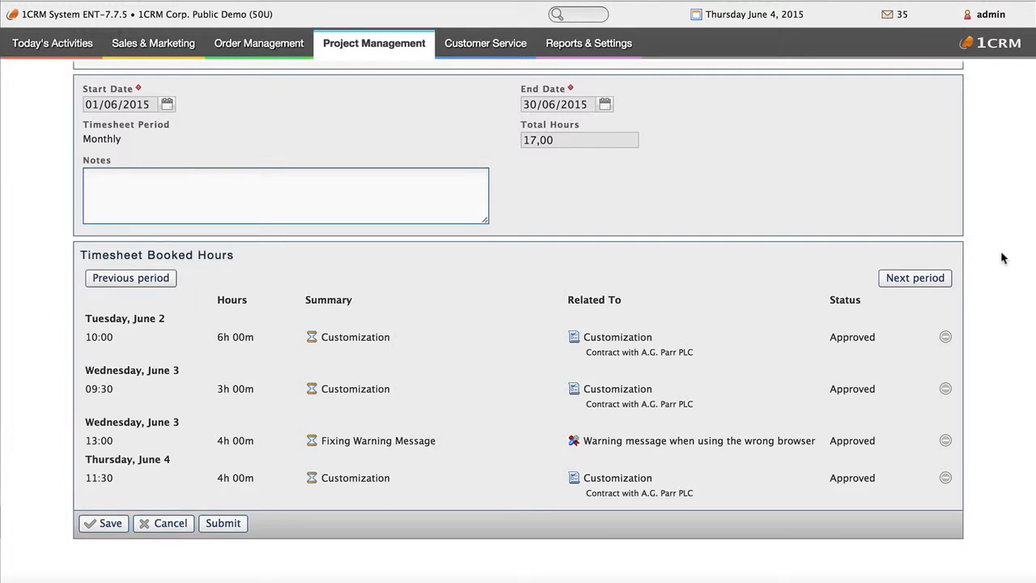
pyautogui.scroll(4, 1002, 257)
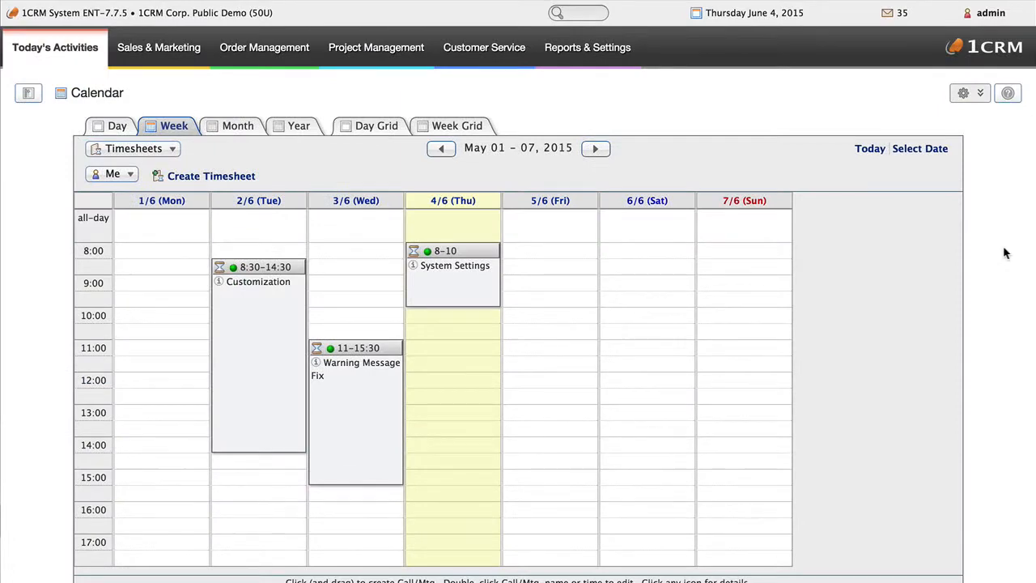
# Show the Timesheets calendar by month and create a new timesheet for June 2015 from it.
pyautogui.click(167, 149)
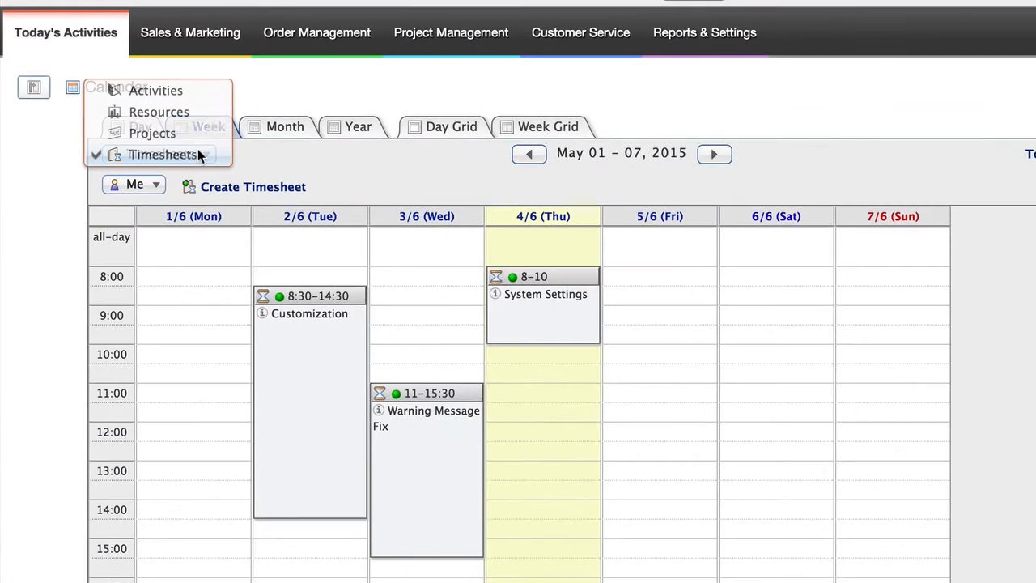
pyautogui.click(261, 159)
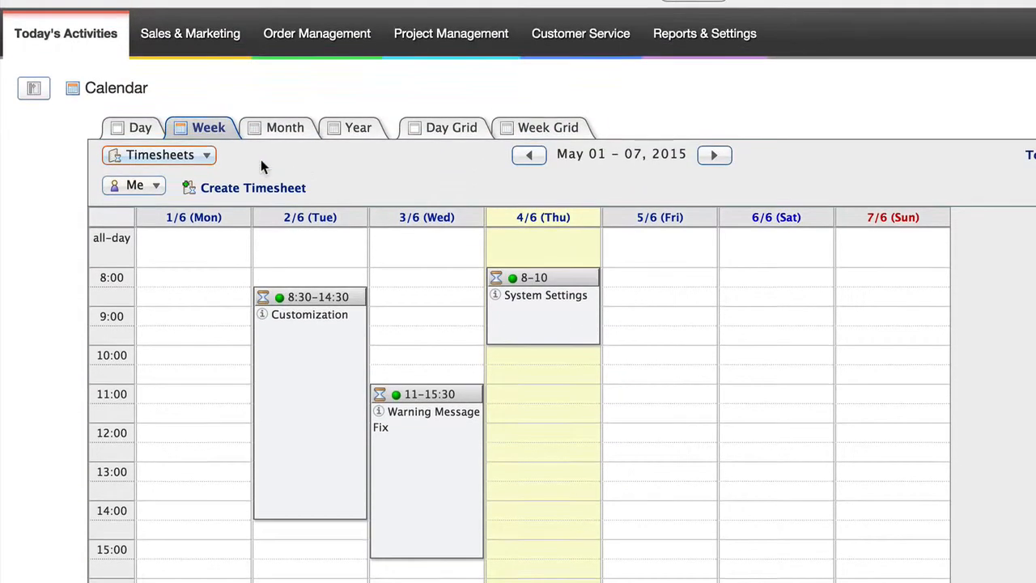
pyautogui.click(328, 164)
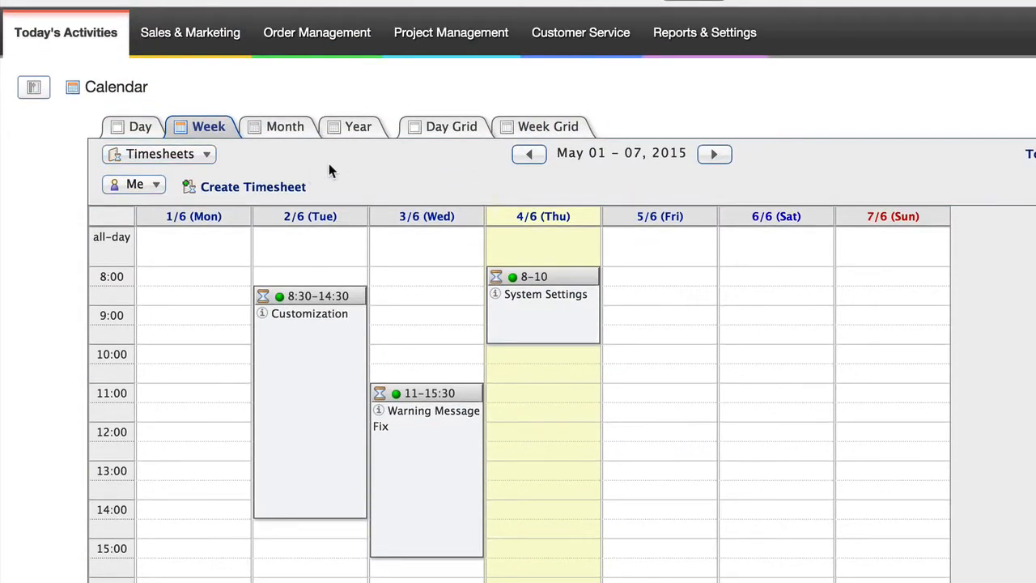
pyautogui.click(288, 129)
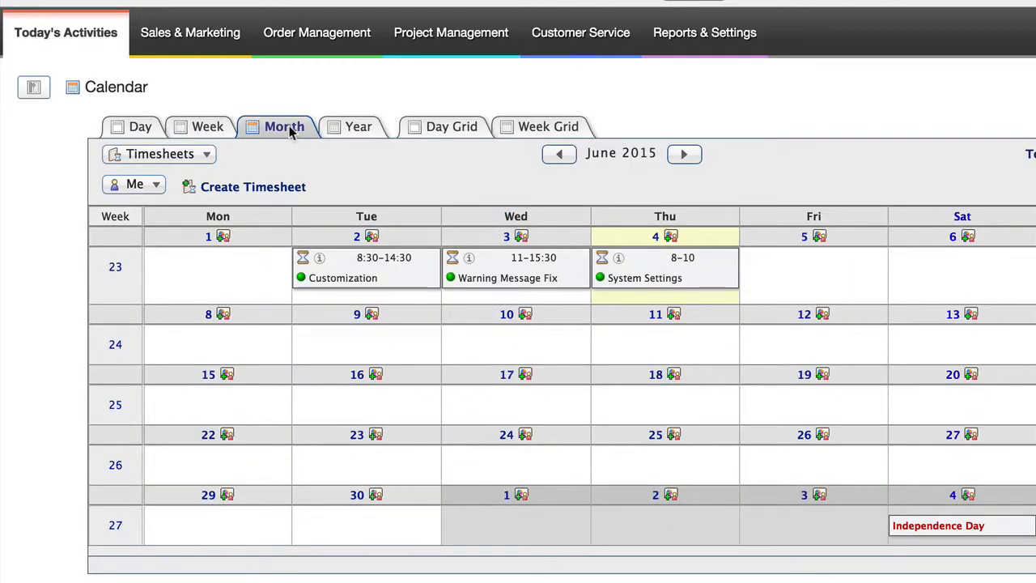
pyautogui.click(279, 188)
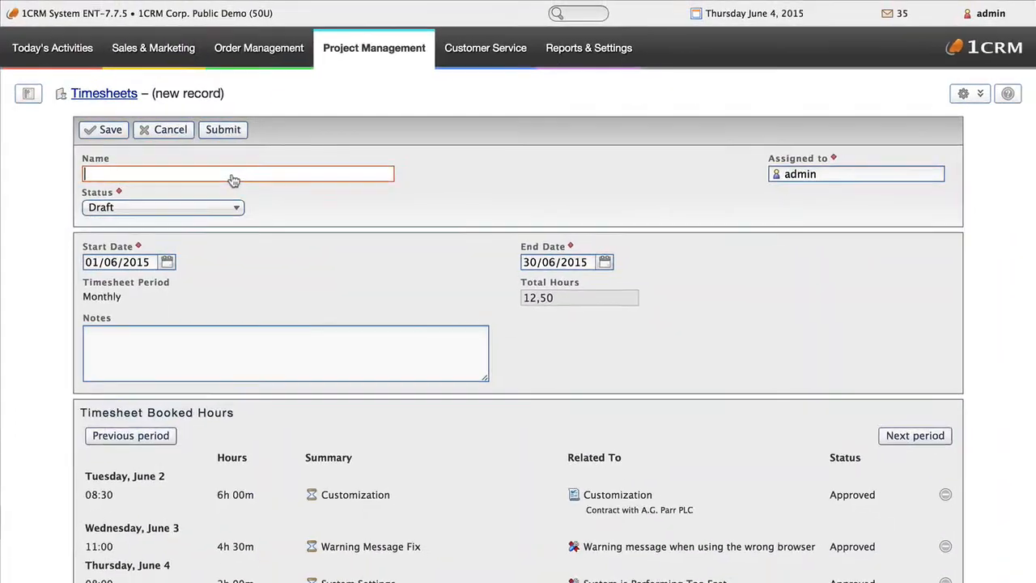
pyautogui.scroll(-2, 233, 180)
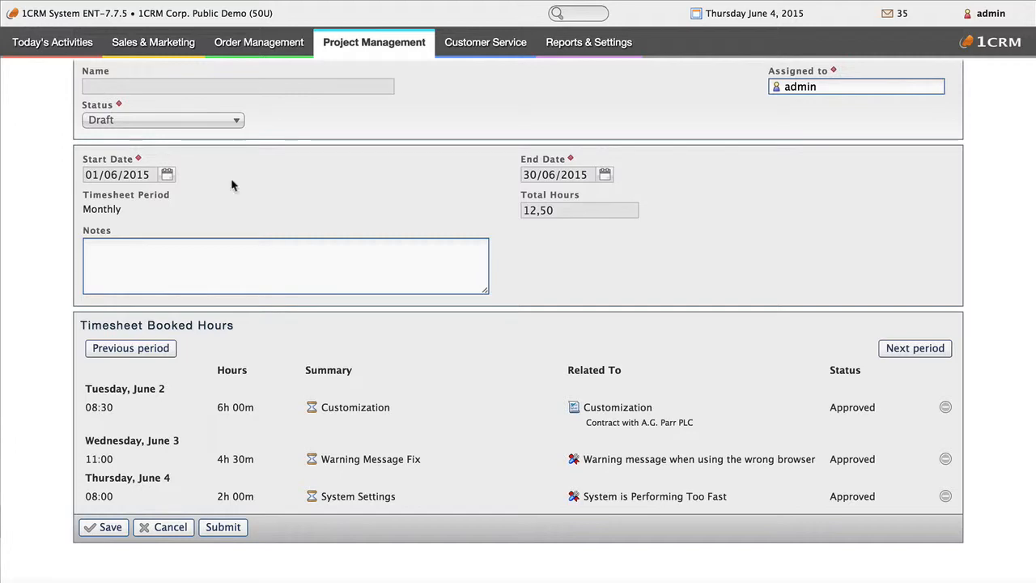
pyautogui.click(243, 252)
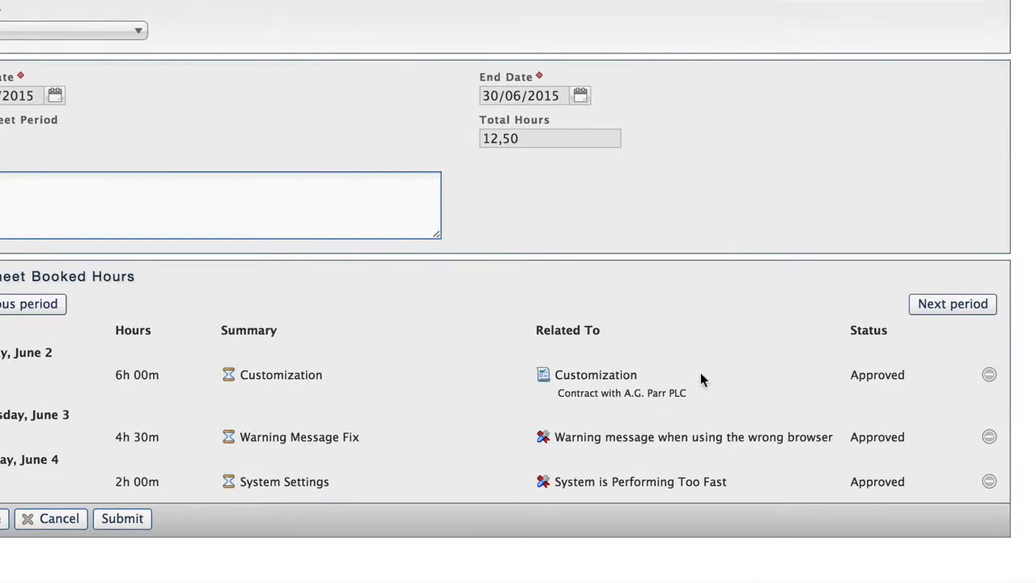
# Remove the Warning Message Fix hours from the timesheet and add them back.
pyautogui.click(989, 437)
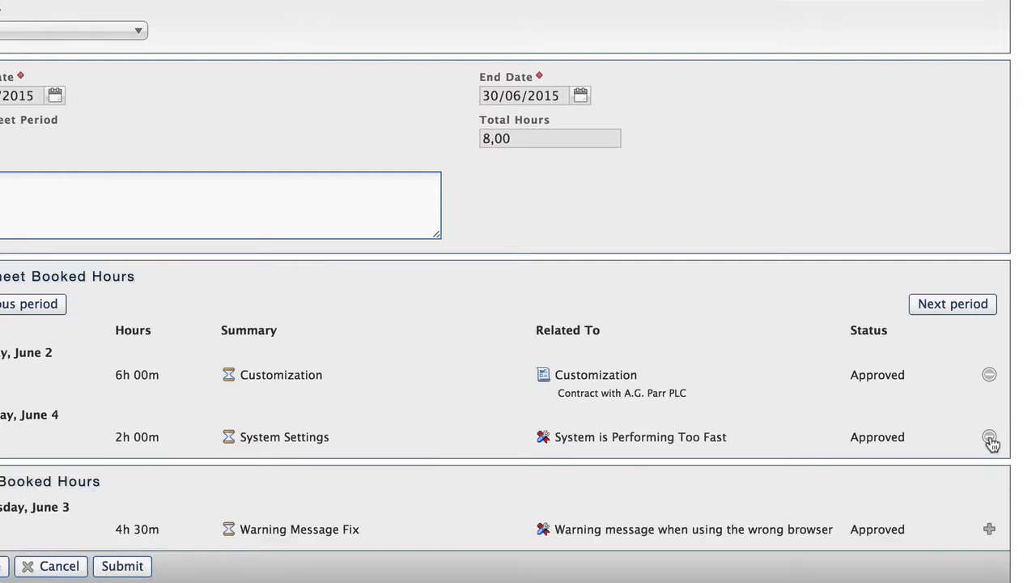
pyautogui.click(989, 530)
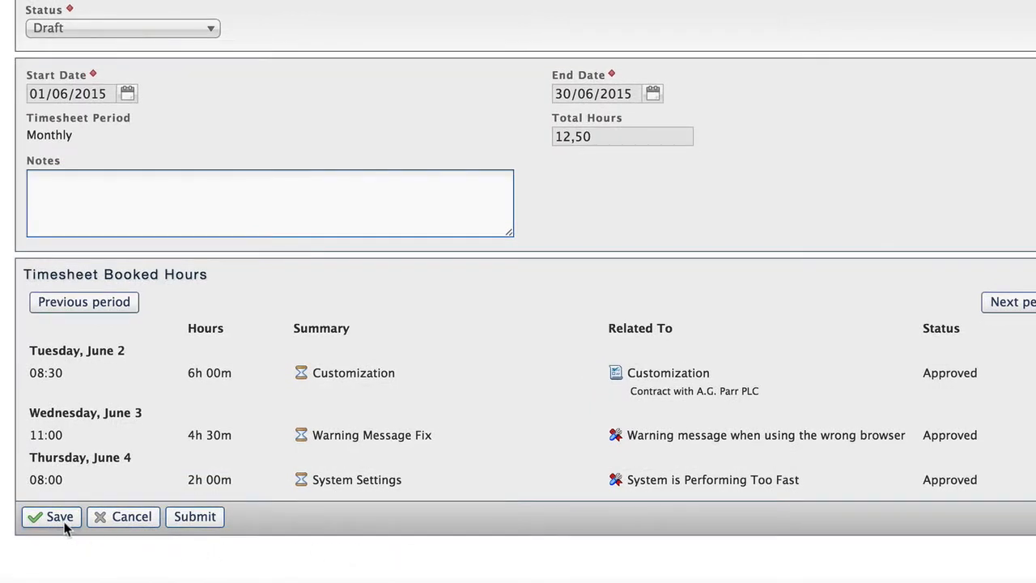
# Submit the timesheet for approval and open it as a PDF using the Default Timesheet form and the 1CRM Corp address.
pyautogui.click(196, 517)
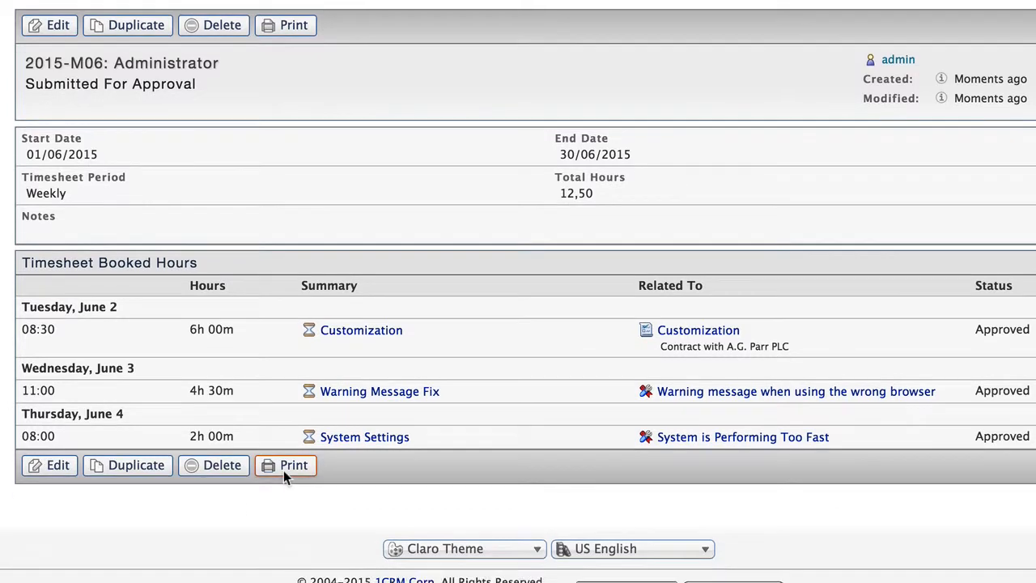
pyautogui.click(284, 477)
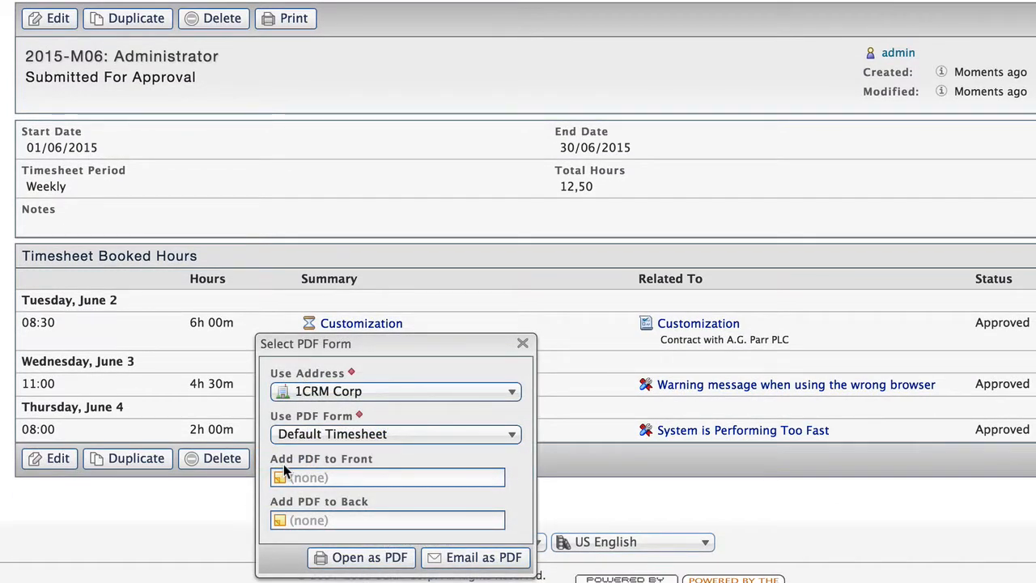
pyautogui.click(367, 558)
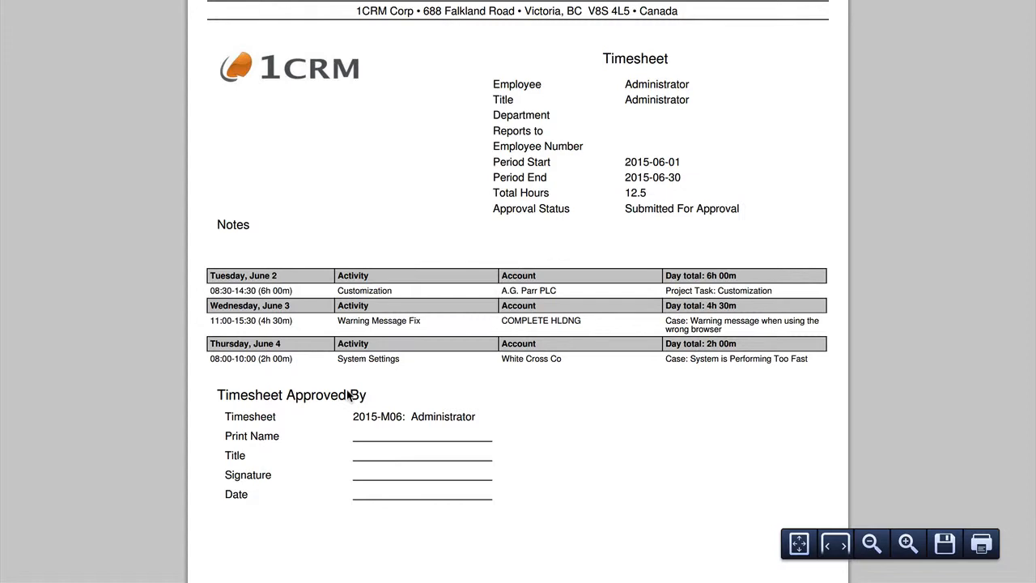
pyautogui.scroll(-3, 348, 395)
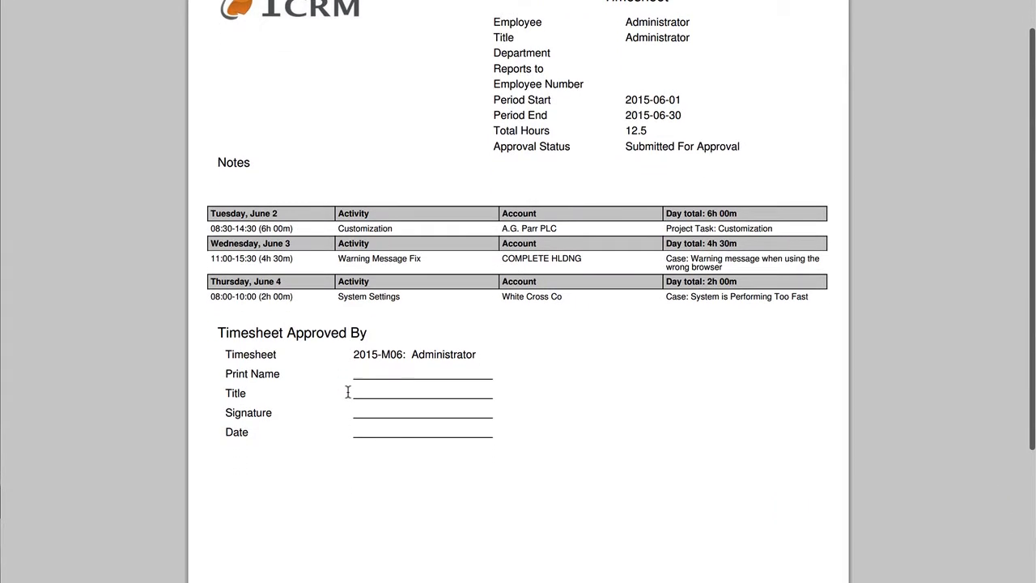
pyautogui.scroll(3, 348, 393)
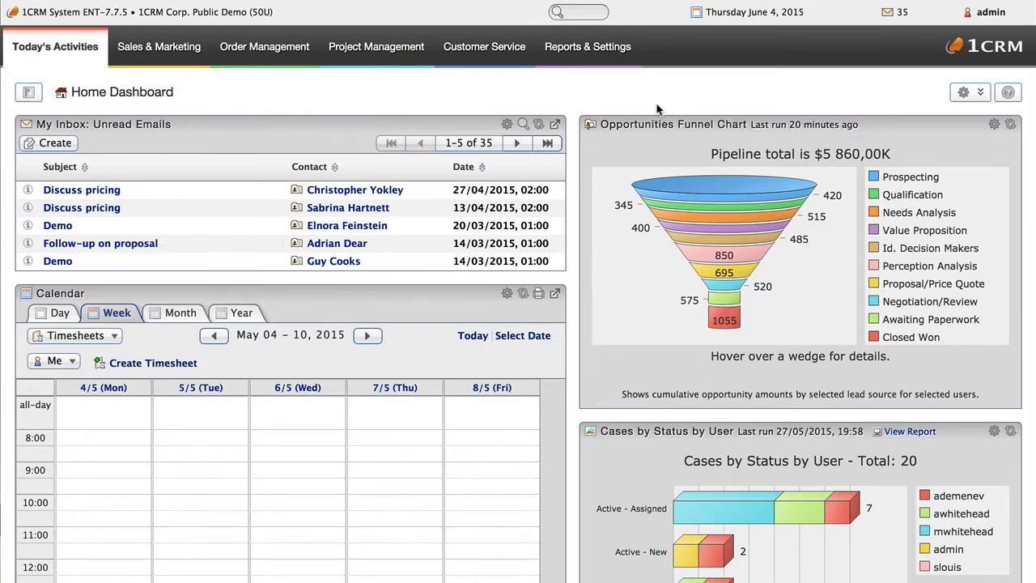
# Log out of the admin account.
pyautogui.click(993, 13)
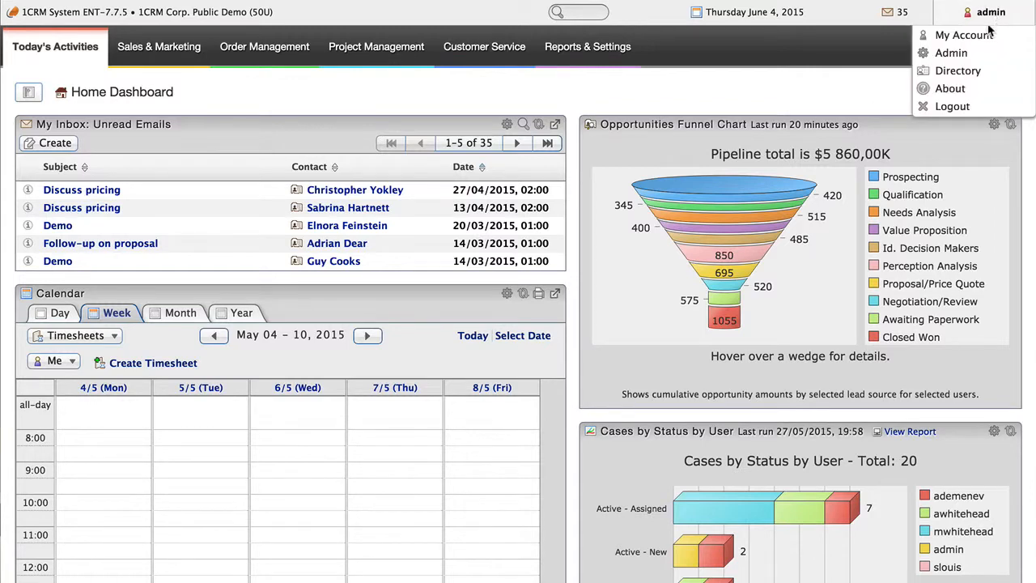
pyautogui.click(954, 106)
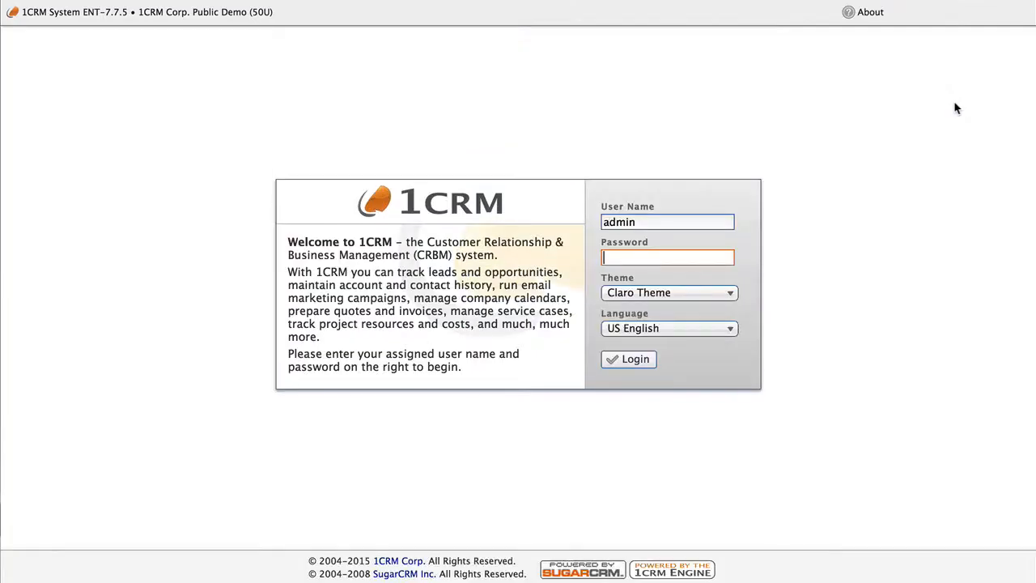